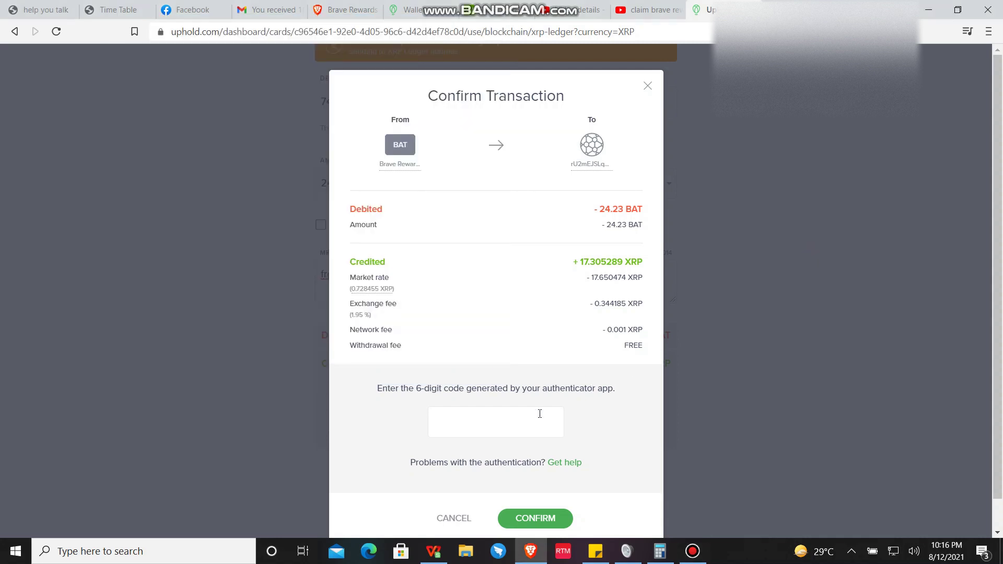
Confirm the 24.23 BAT to XRP transaction with the authenticator code.
click(529, 417)
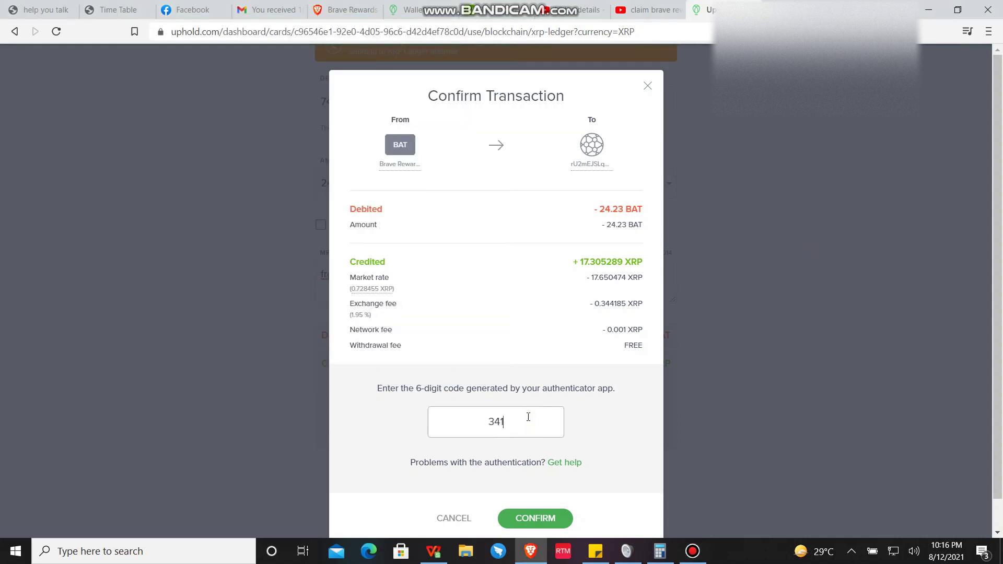
click(556, 522)
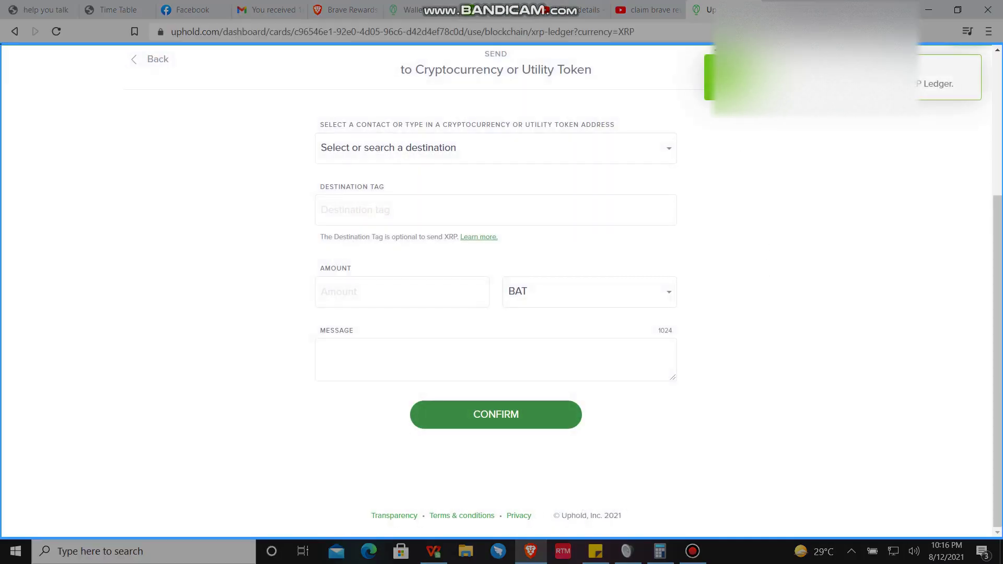
Screenshot the Uphold success notice, send it in the recipient's Messenger chat and close the chat.
drag(702, 51, 978, 99)
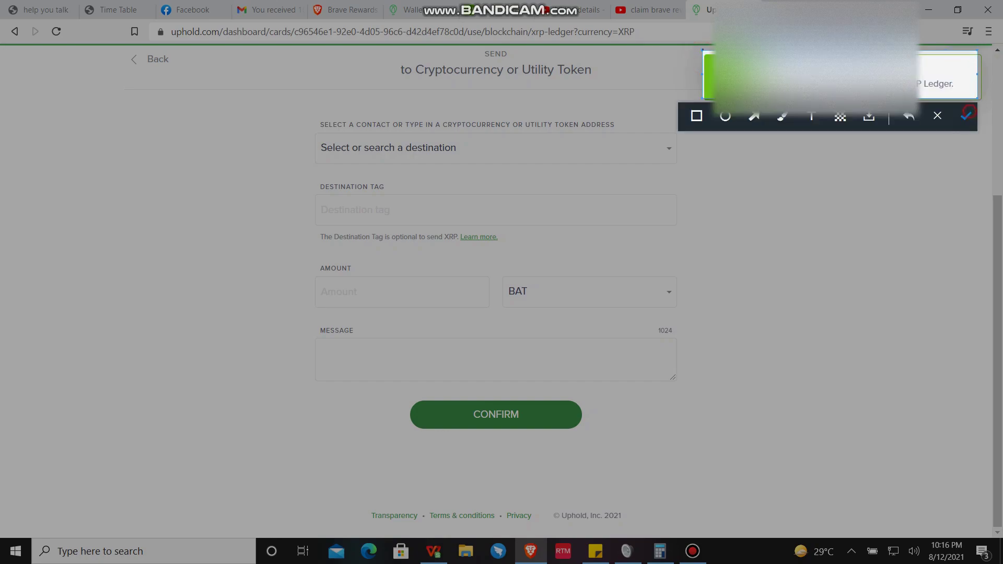
click(966, 115)
click(193, 10)
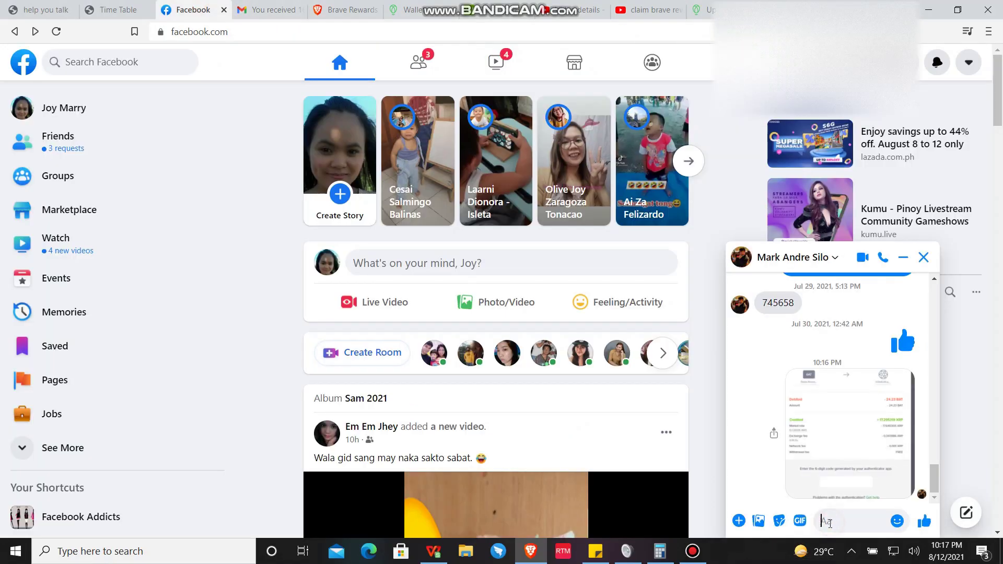
key(ctrl+v)
key(Return)
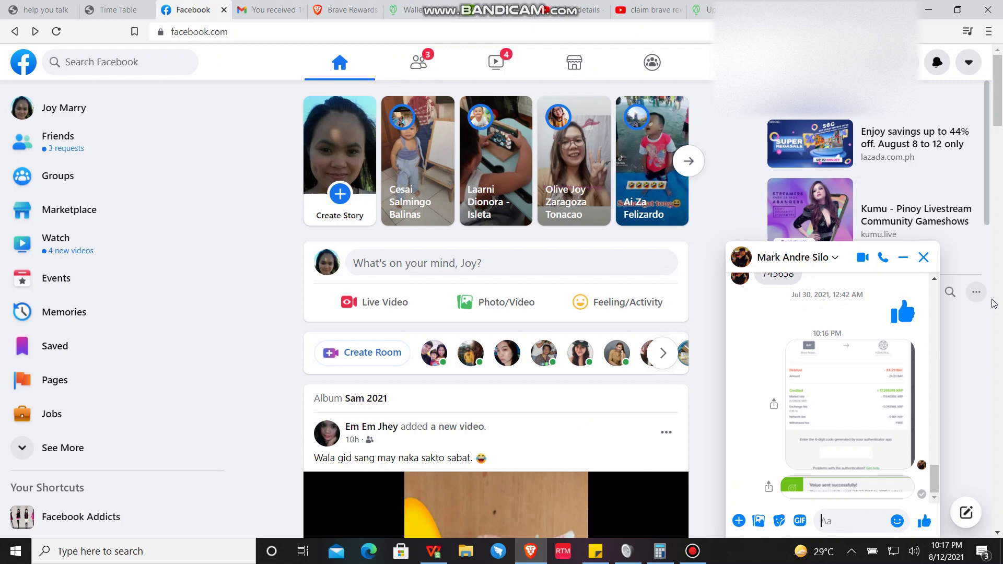
click(924, 257)
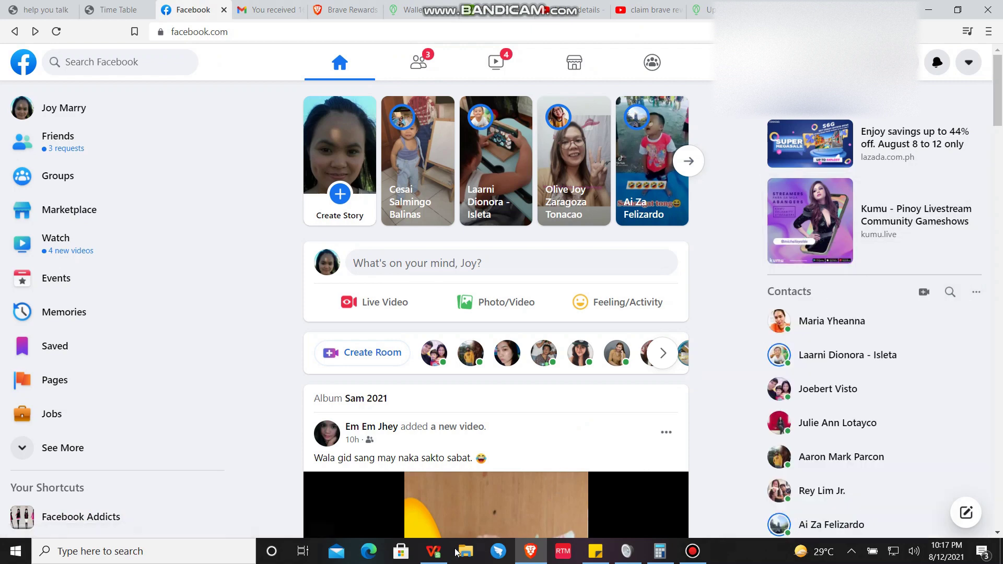
click(439, 551)
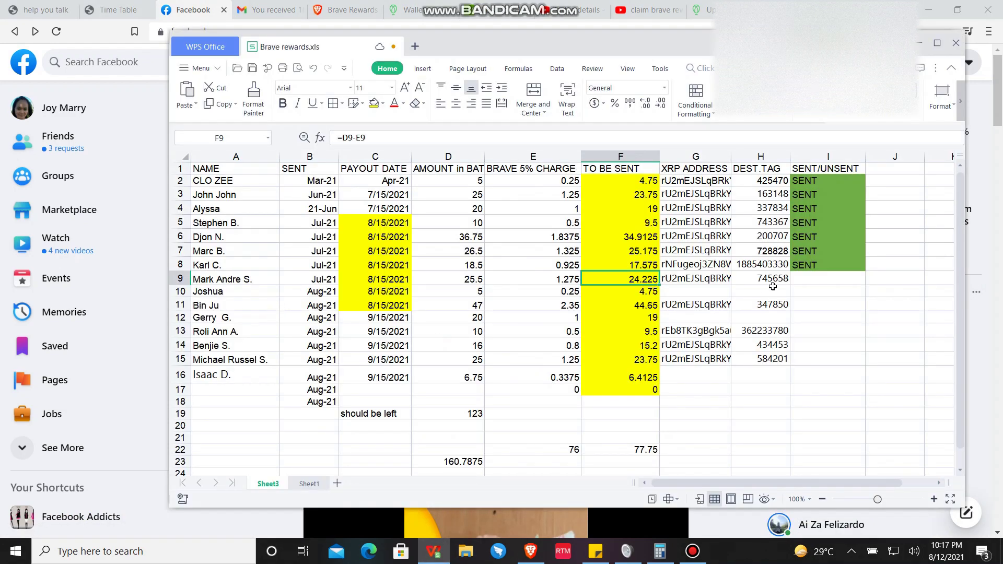
click(836, 264)
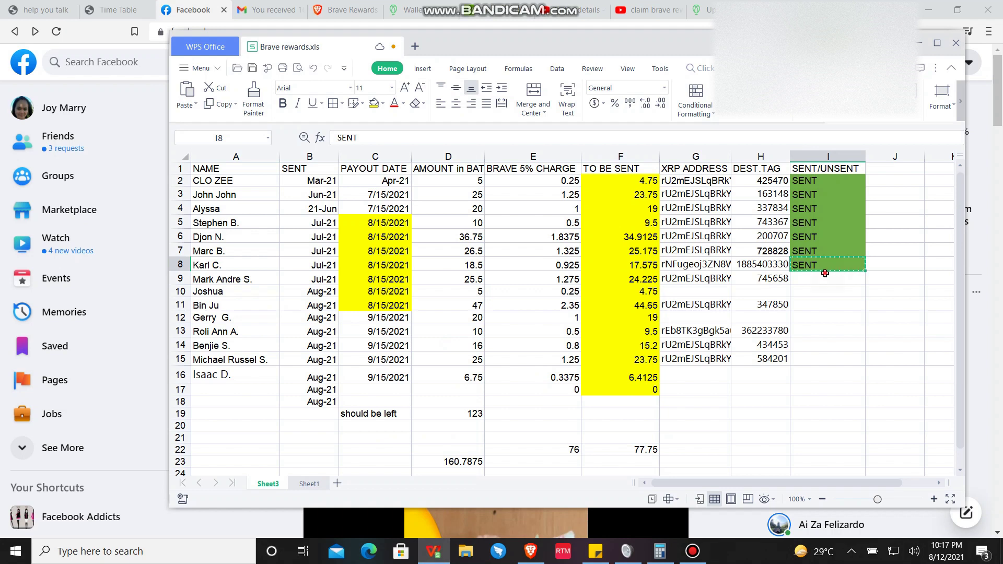
drag(824, 273, 824, 280)
text(SENT)
Review row 10 and its empty XRP address in G10.
click(181, 292)
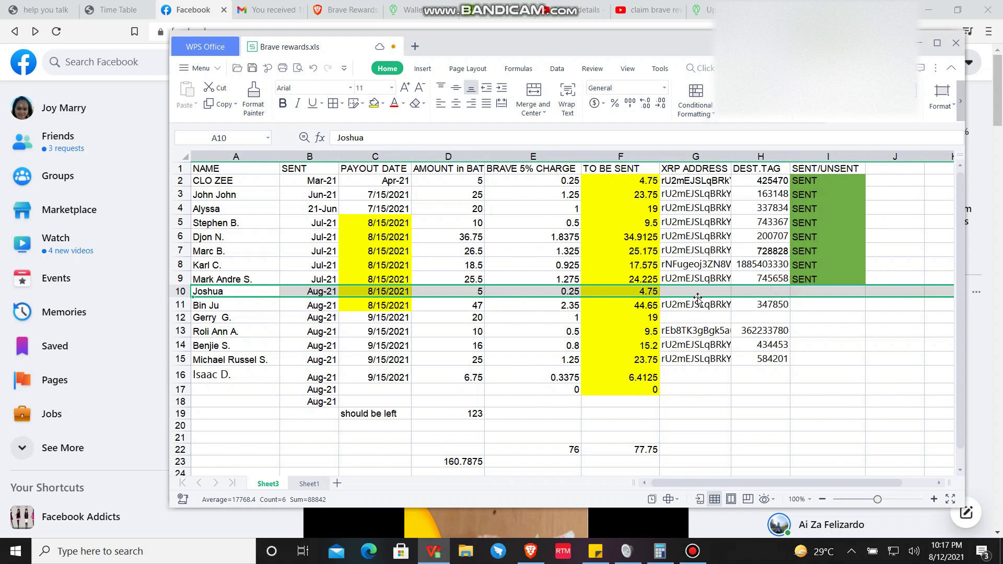
click(727, 343)
click(698, 294)
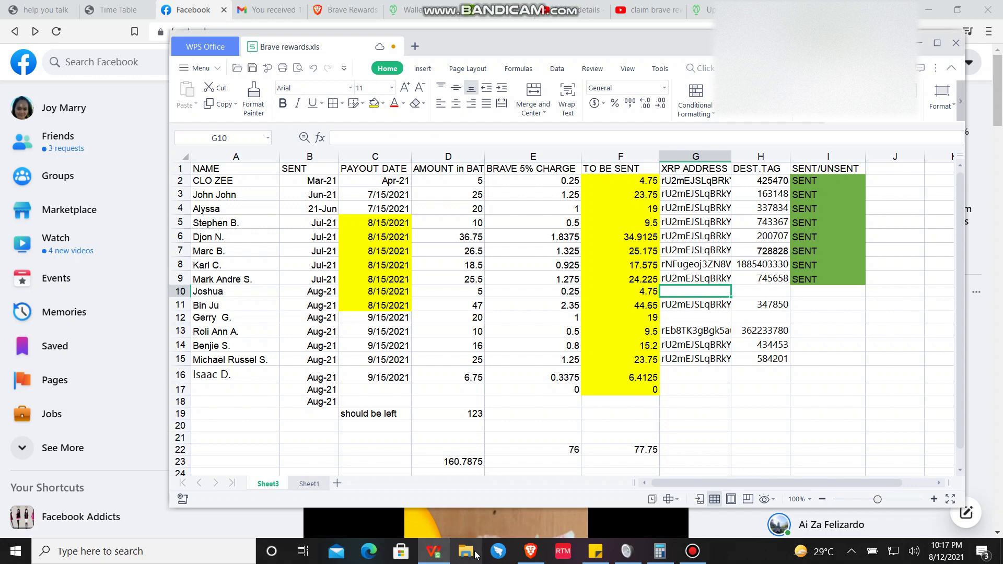
Return to Facebook, browse the Messenger list and briefly check the row 10 recipient's chat.
click(434, 551)
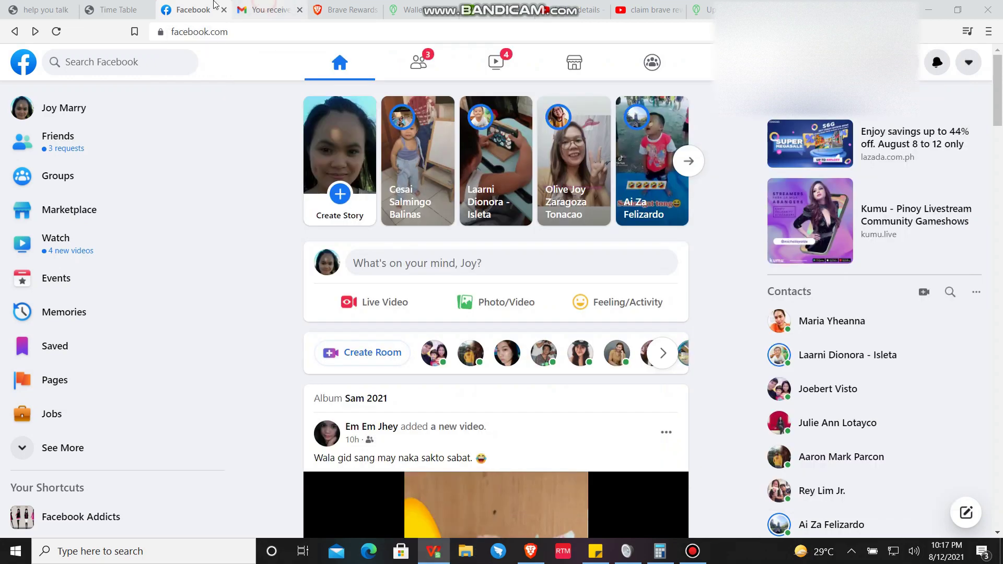
click(214, 5)
click(909, 62)
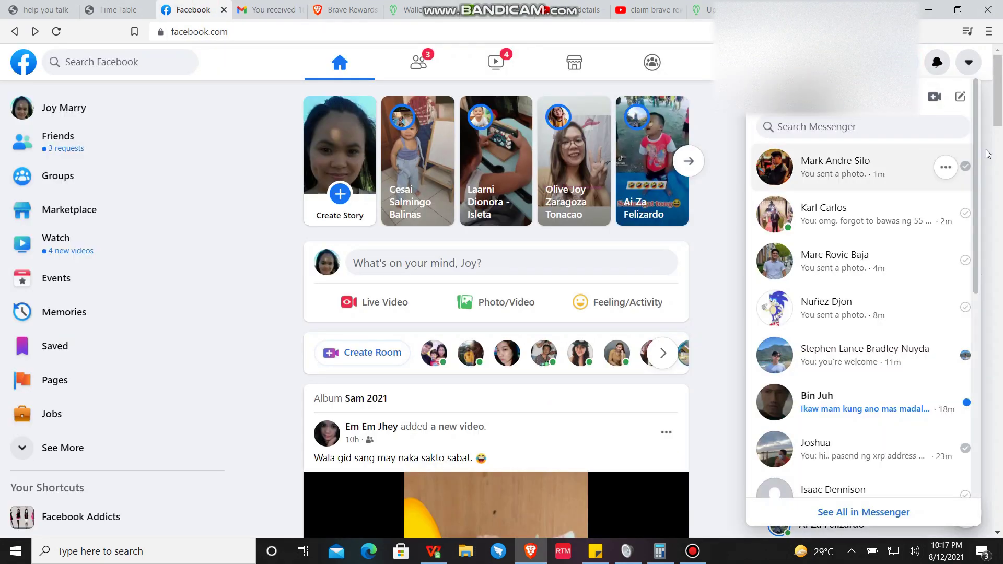
scroll(978, 132, down, 1)
scroll(975, 142, down, 1)
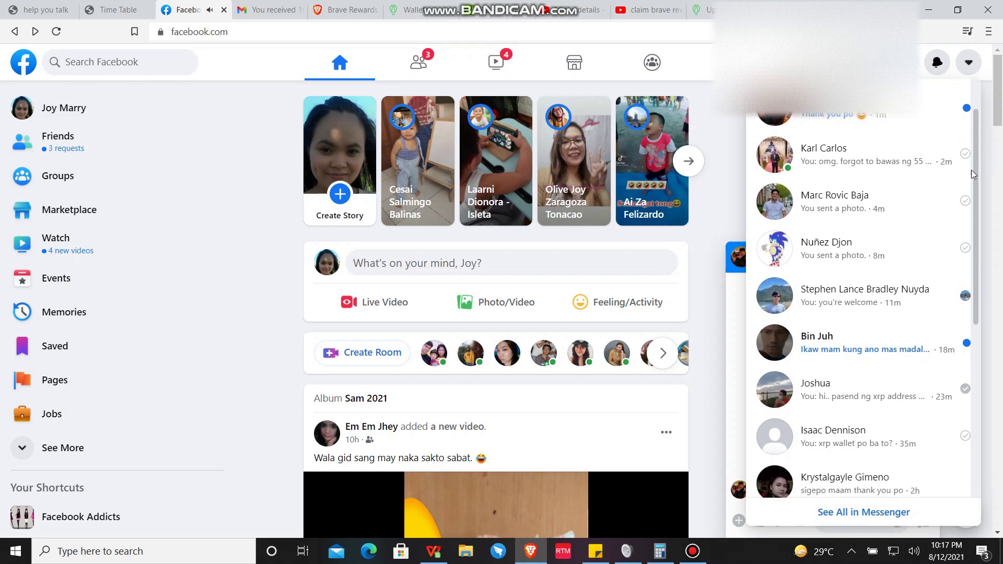
scroll(971, 171, down, 1)
scroll(970, 203, down, 1)
scroll(969, 227, down, 1)
scroll(969, 280, down, 1)
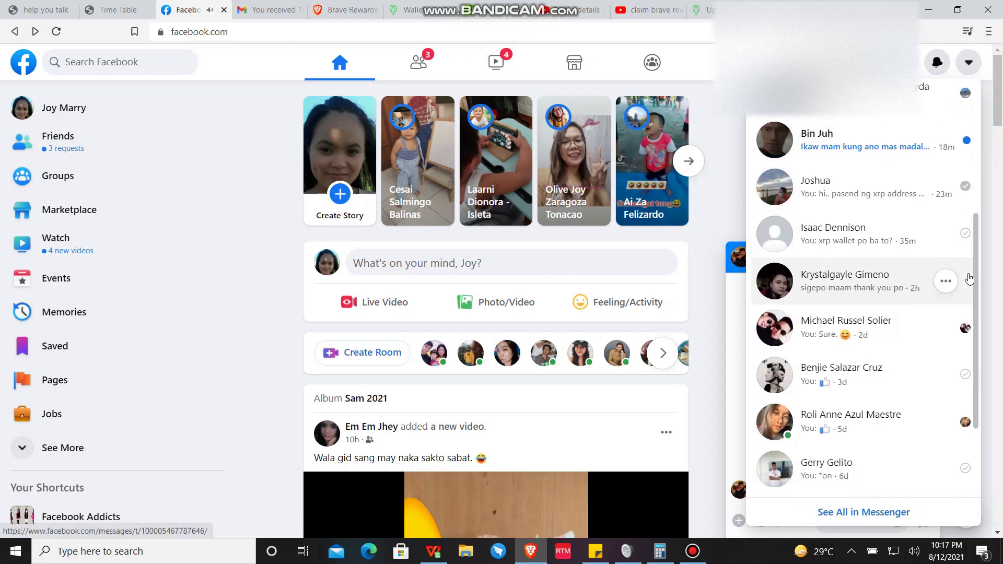
scroll(969, 275, down, 1)
scroll(969, 362, down, 2)
scroll(970, 361, up, 1)
scroll(969, 236, up, 5)
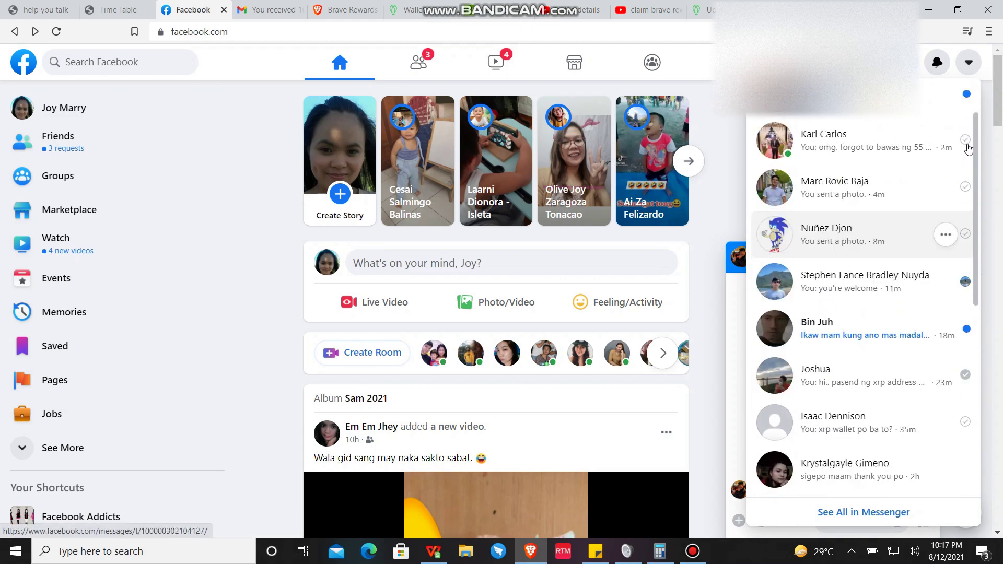
scroll(969, 157, up, 2)
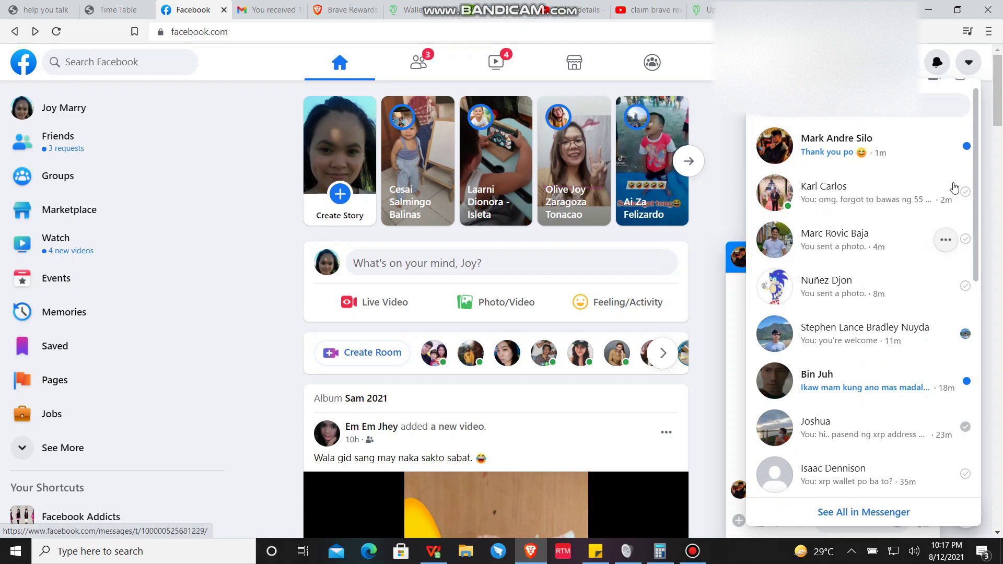
click(976, 138)
drag(978, 150, 979, 187)
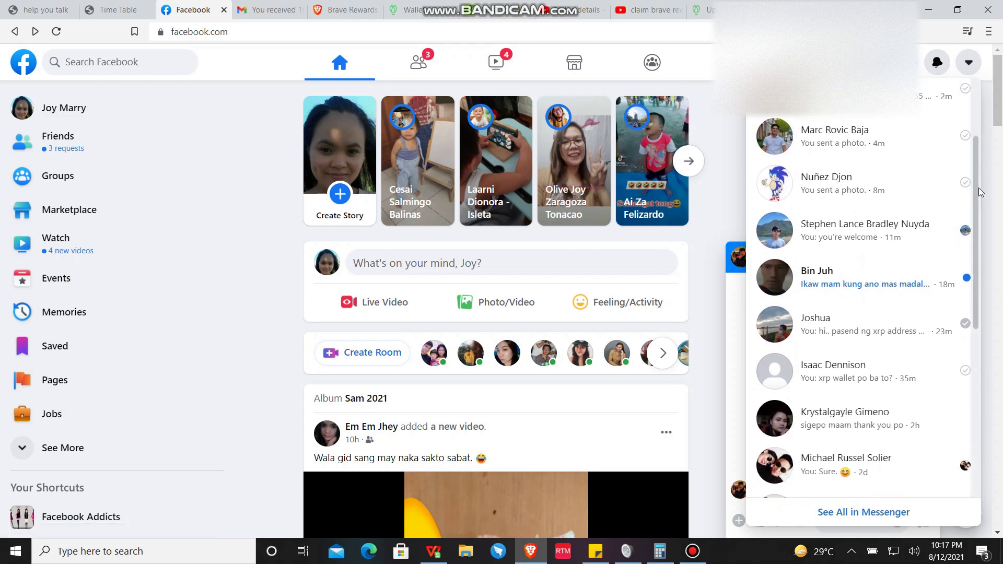
click(858, 333)
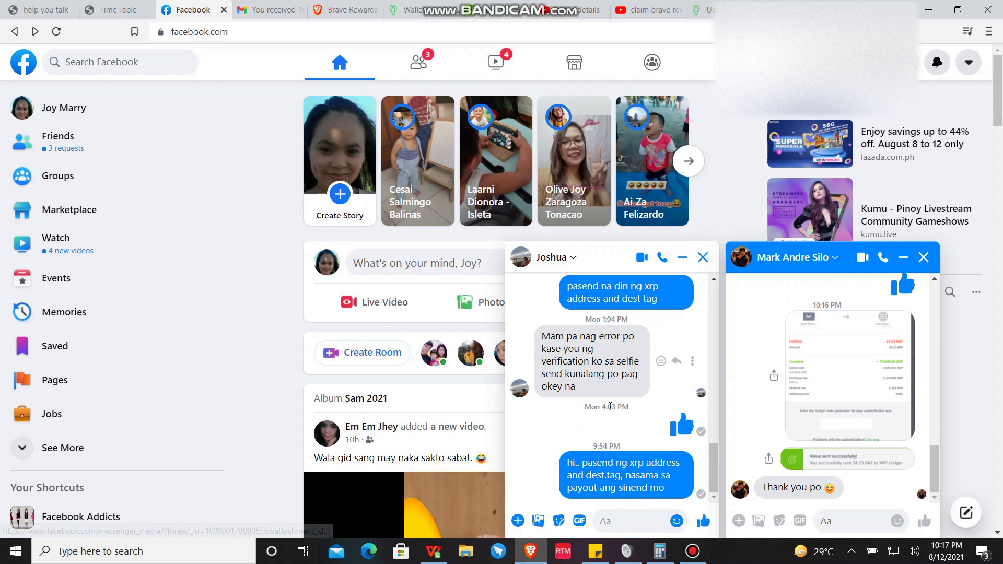
click(703, 258)
click(847, 524)
text(yo)
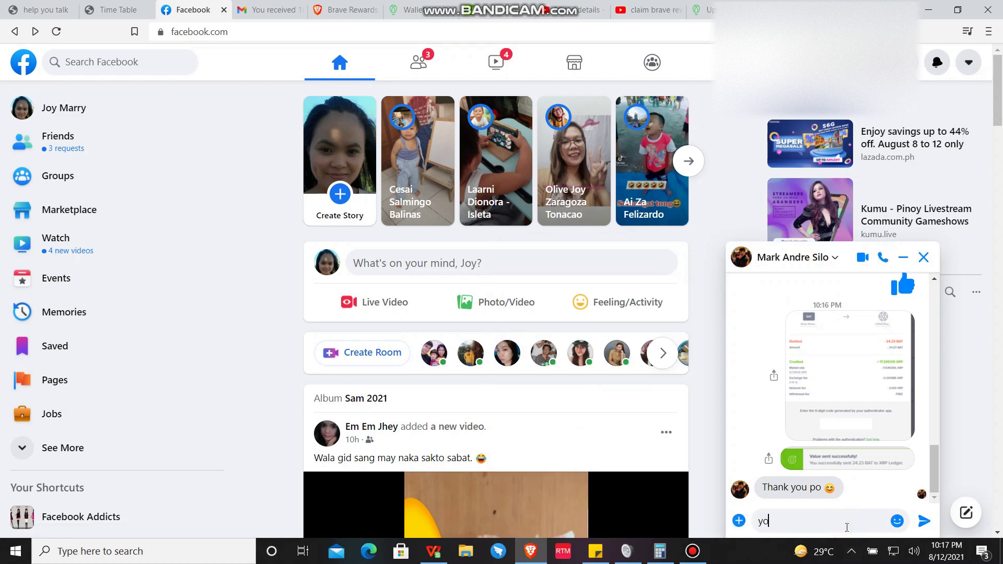
text(m)
key(Return)
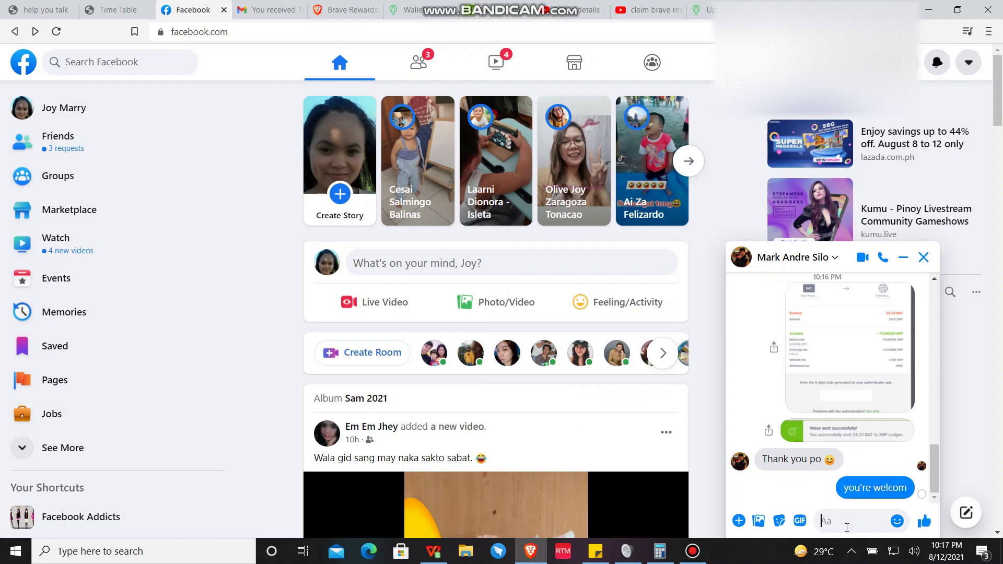
click(924, 257)
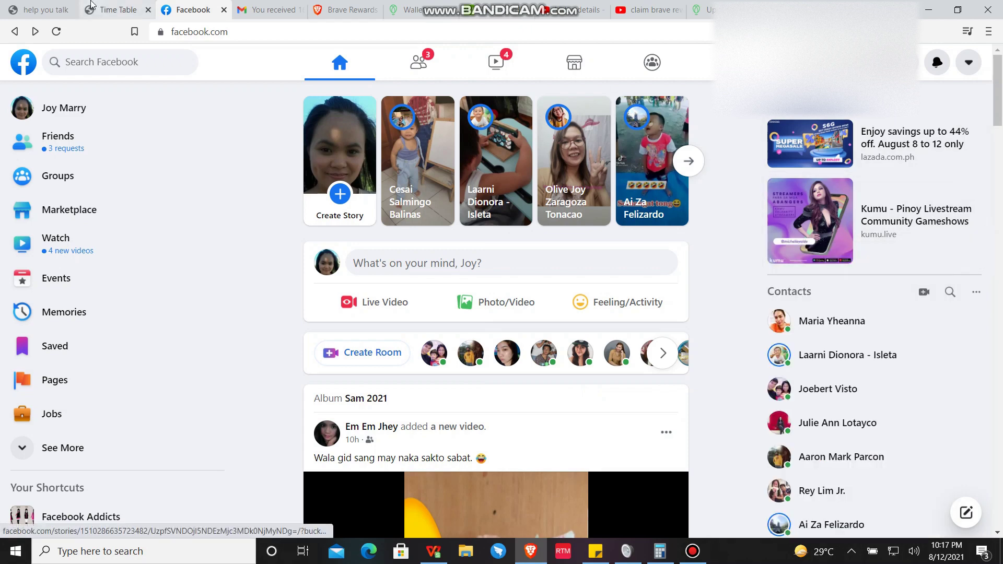
click(434, 551)
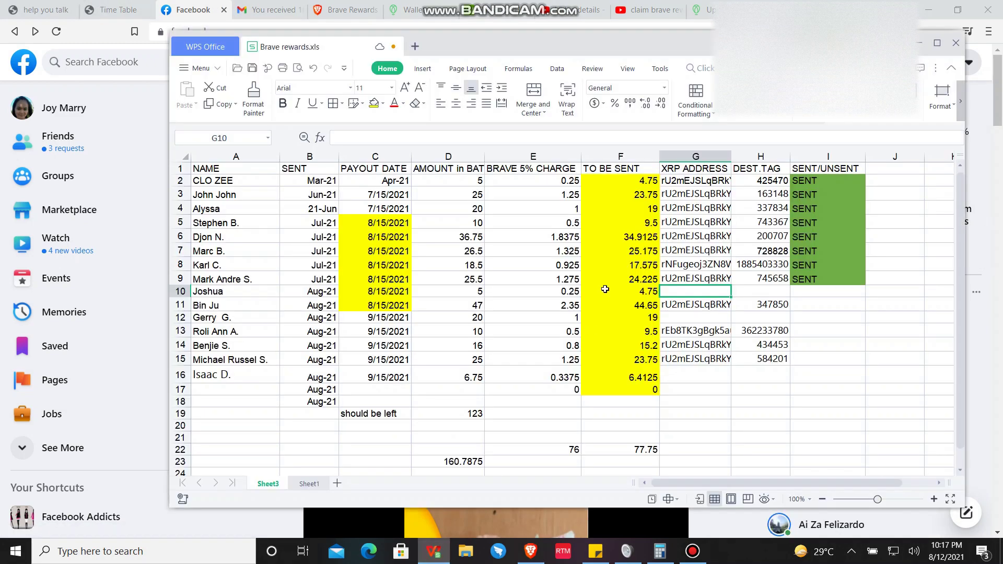
click(182, 306)
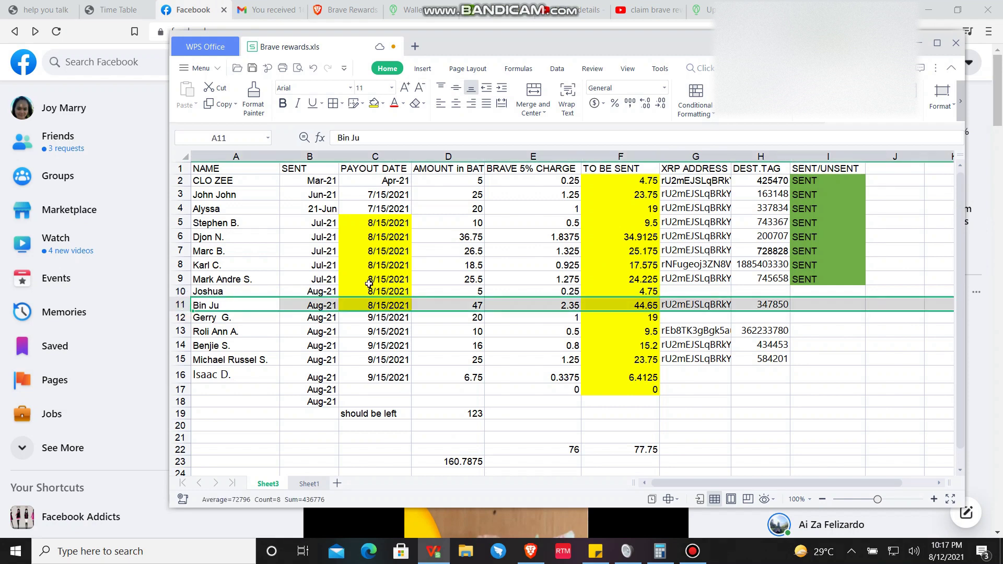
click(476, 305)
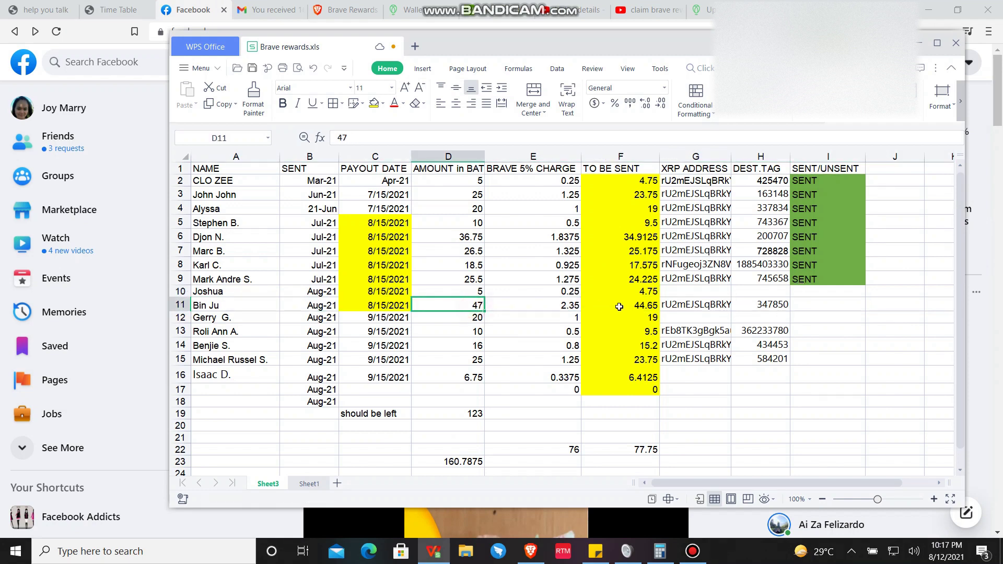
click(626, 307)
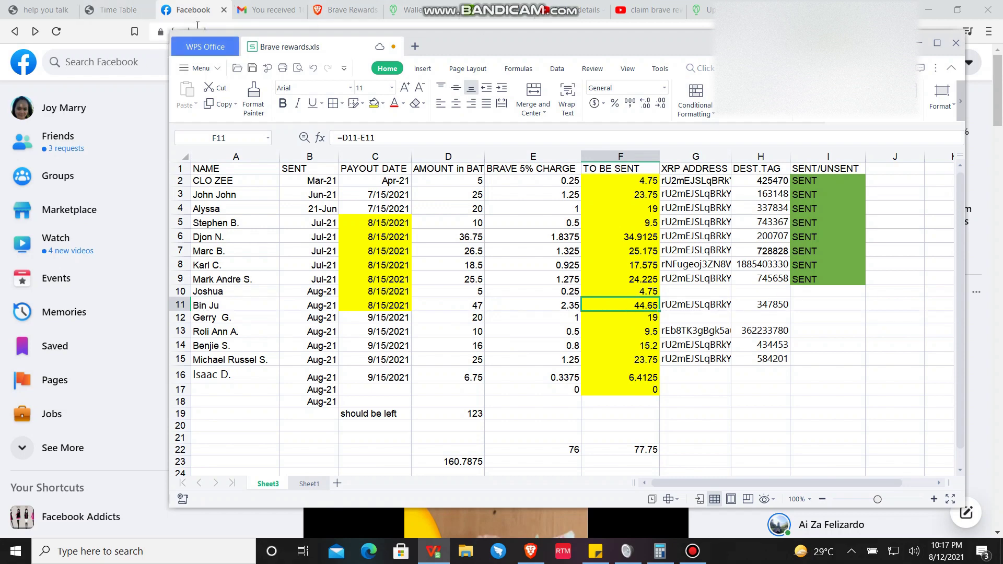
Return to Facebook and bring up the Messenger conversation list.
click(192, 4)
click(909, 62)
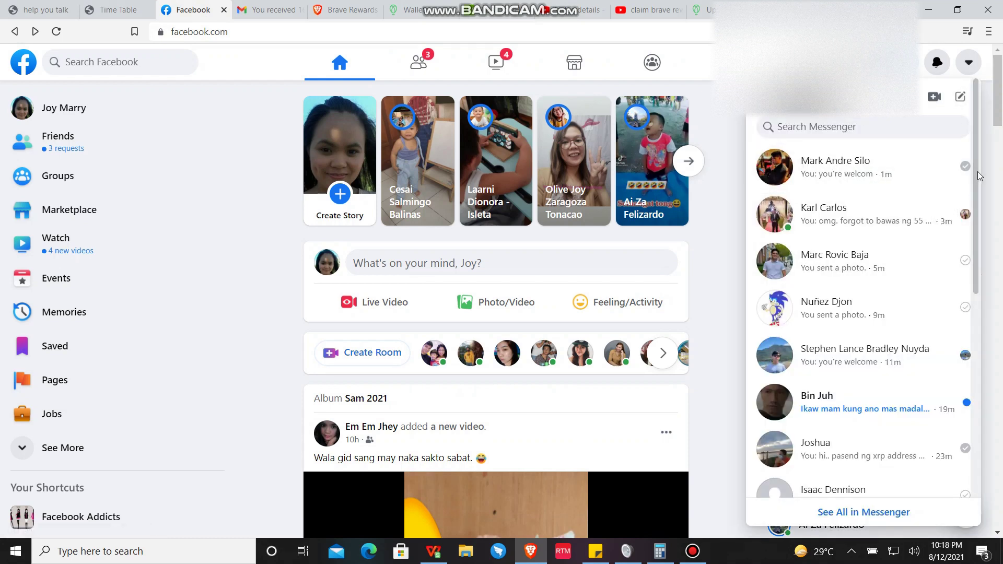
scroll(978, 172, down, 2)
click(826, 301)
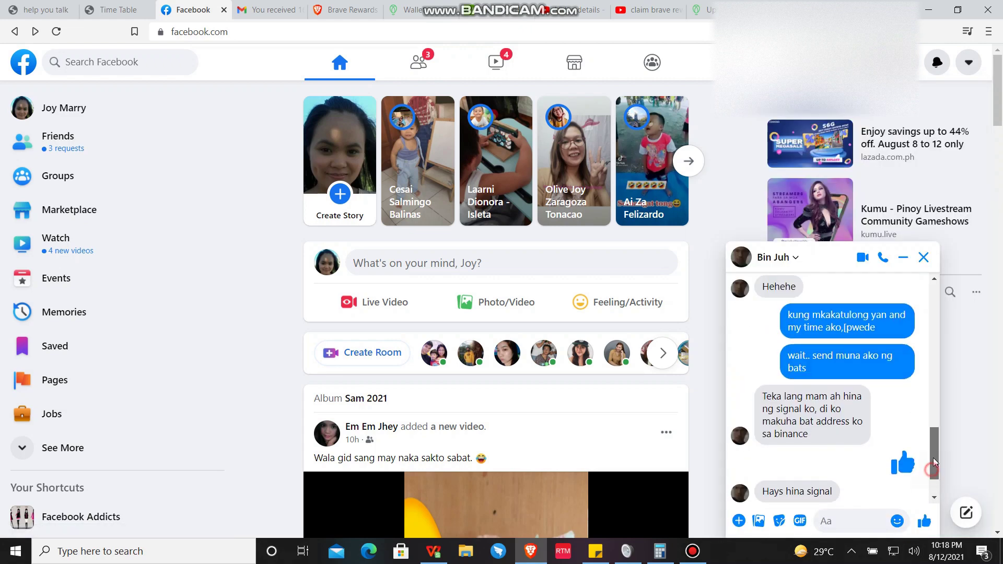
text(w)
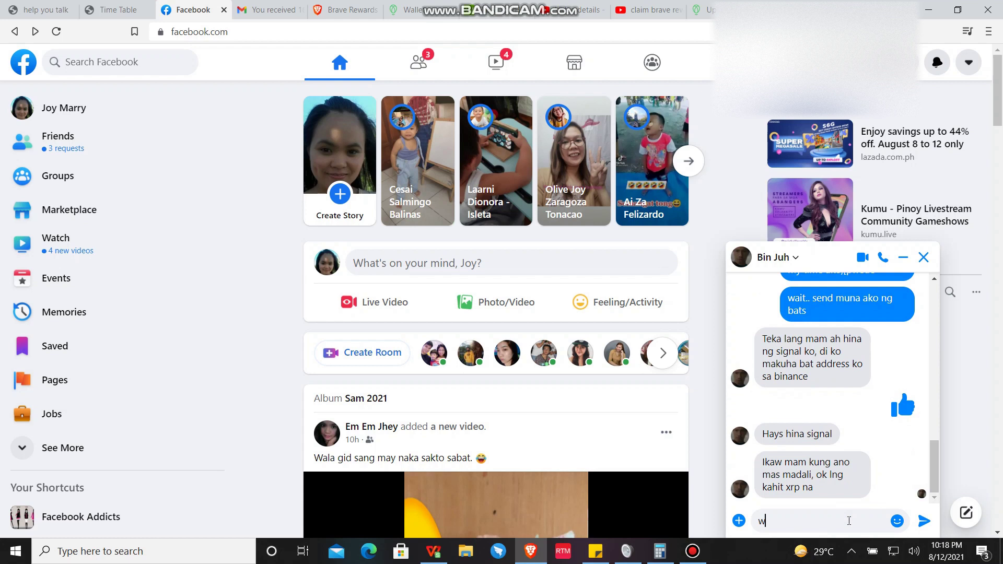
key(Return)
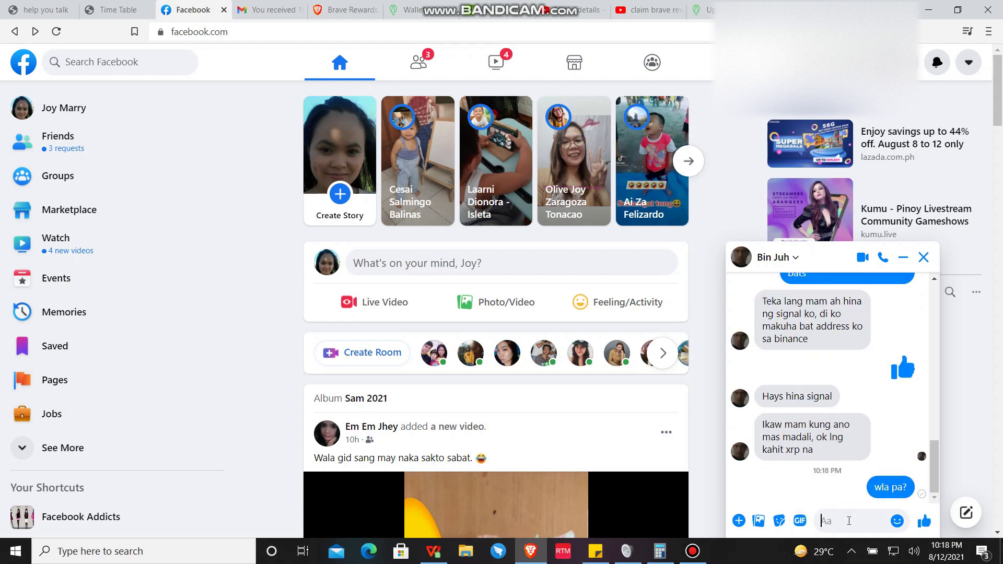
text(xrp nlng)
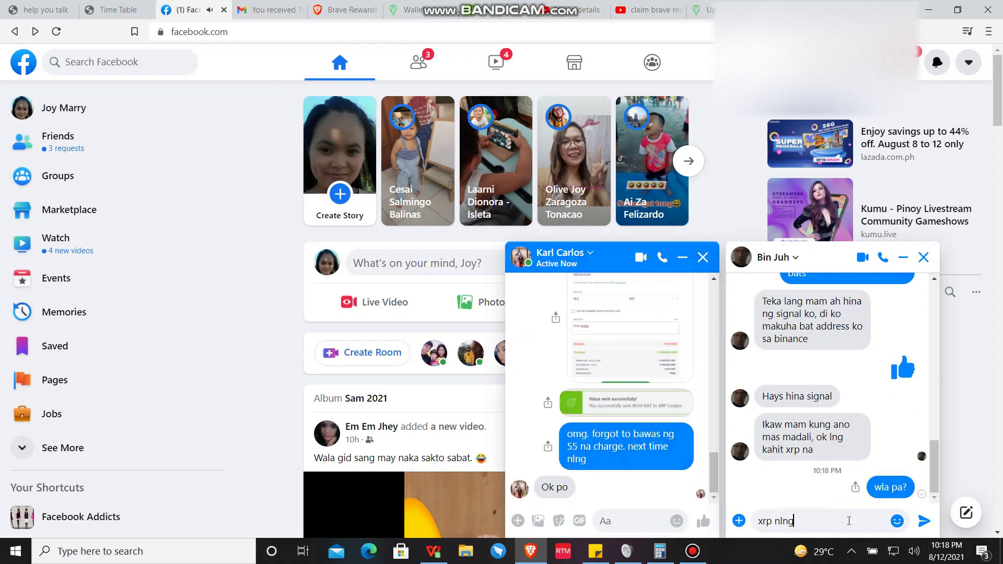
key(Return)
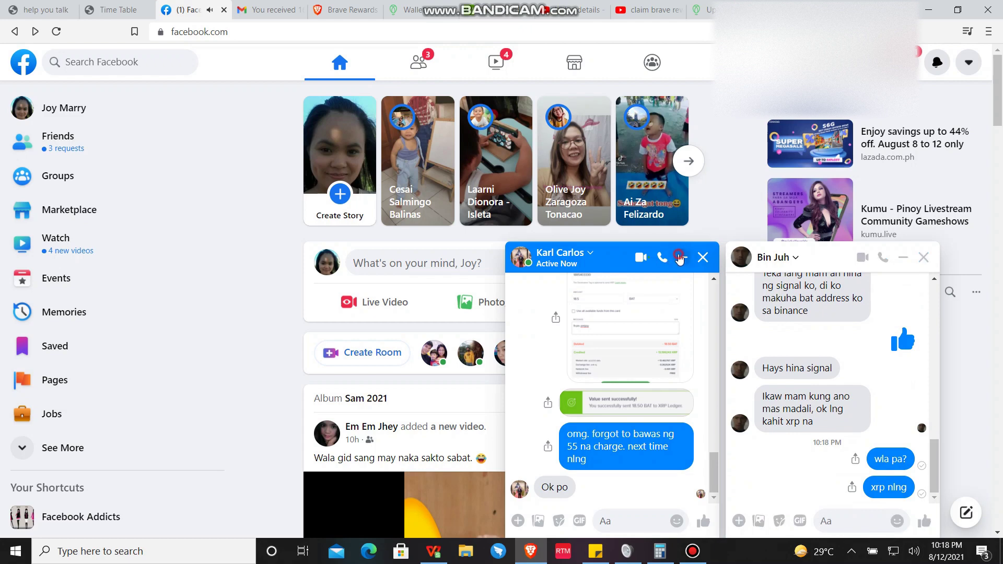
click(703, 257)
drag(935, 485, 912, 335)
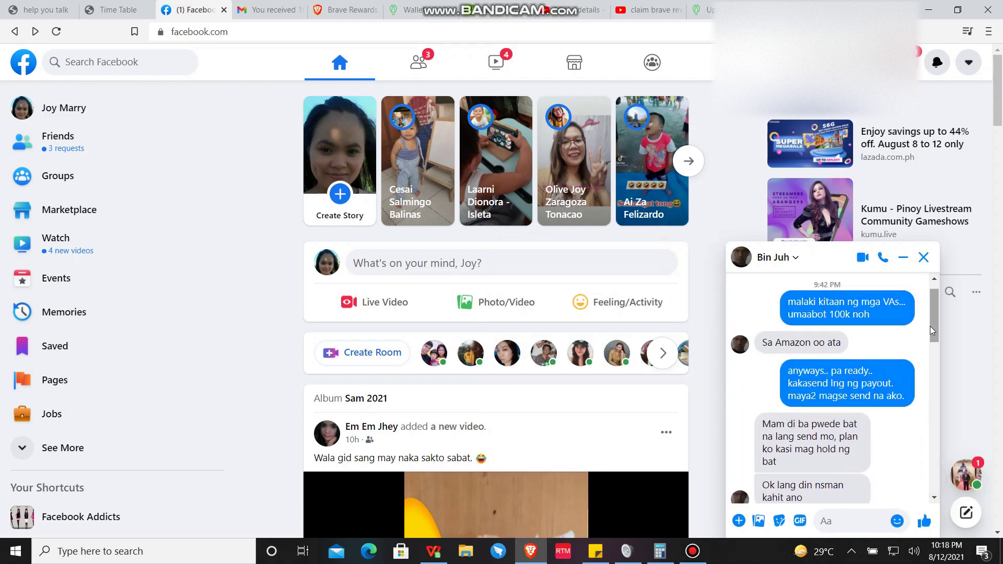
drag(933, 329, 931, 320)
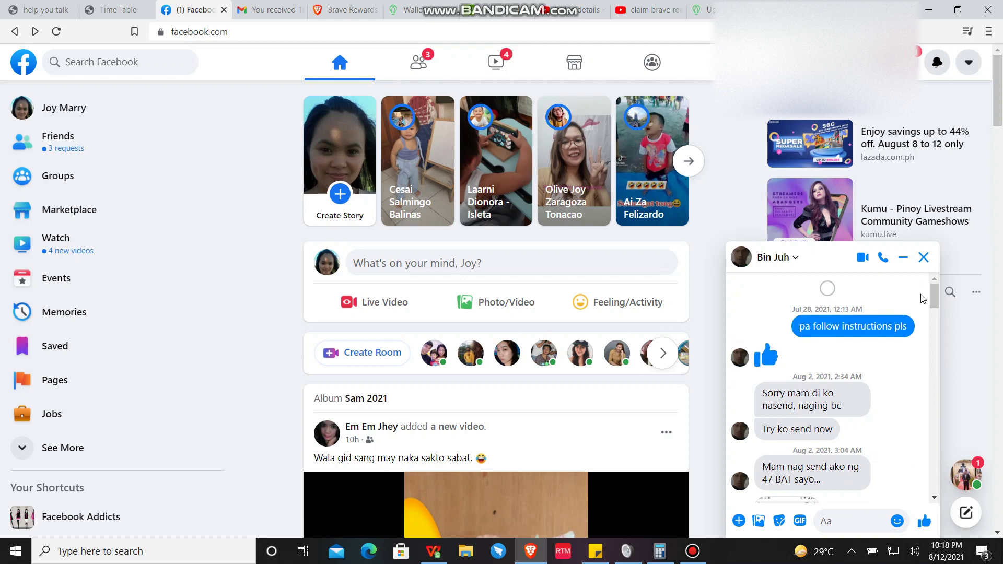
click(935, 295)
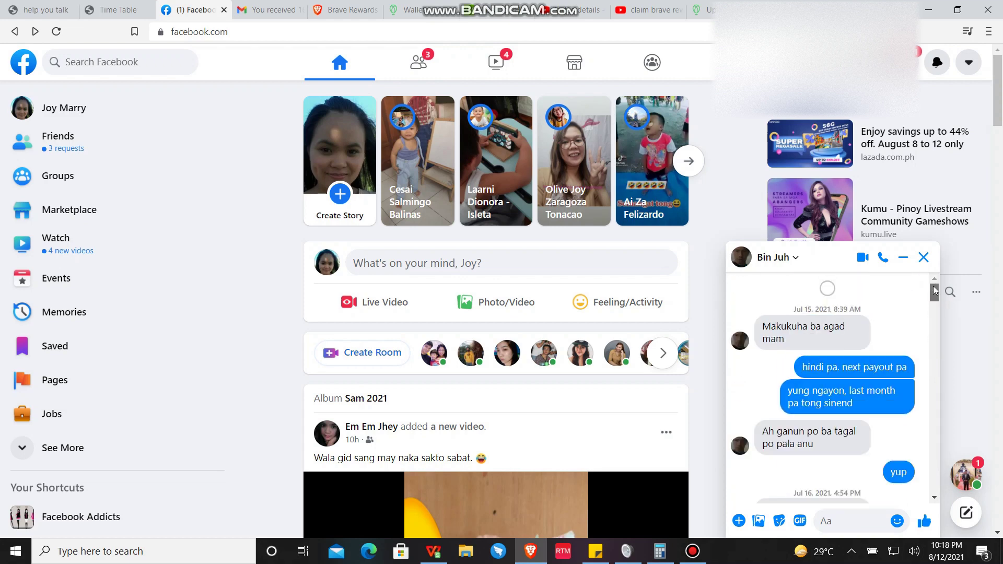
mouse_move(935, 332)
mouse_down()
mouse_move(927, 283)
mouse_move(943, 430)
mouse_up()
drag(853, 362, 772, 336)
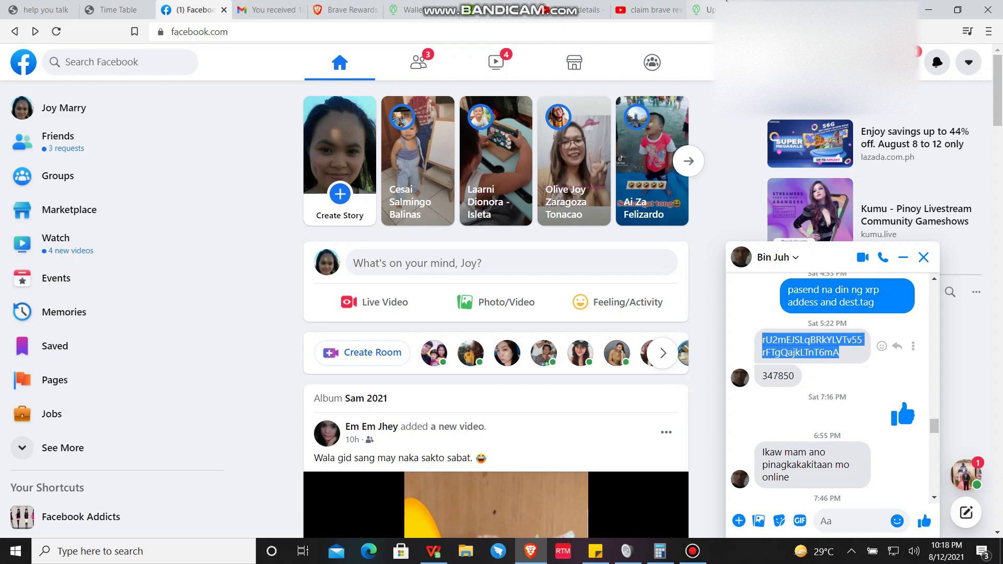
key(ctrl+Tab)
key(ctrl+Tab)
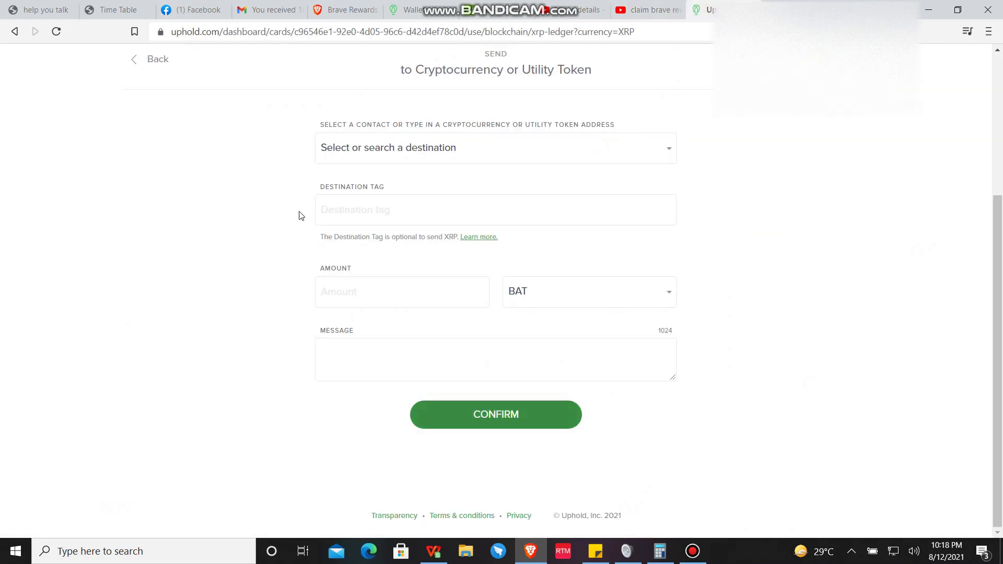
click(439, 161)
key(ctrl+v)
click(204, 9)
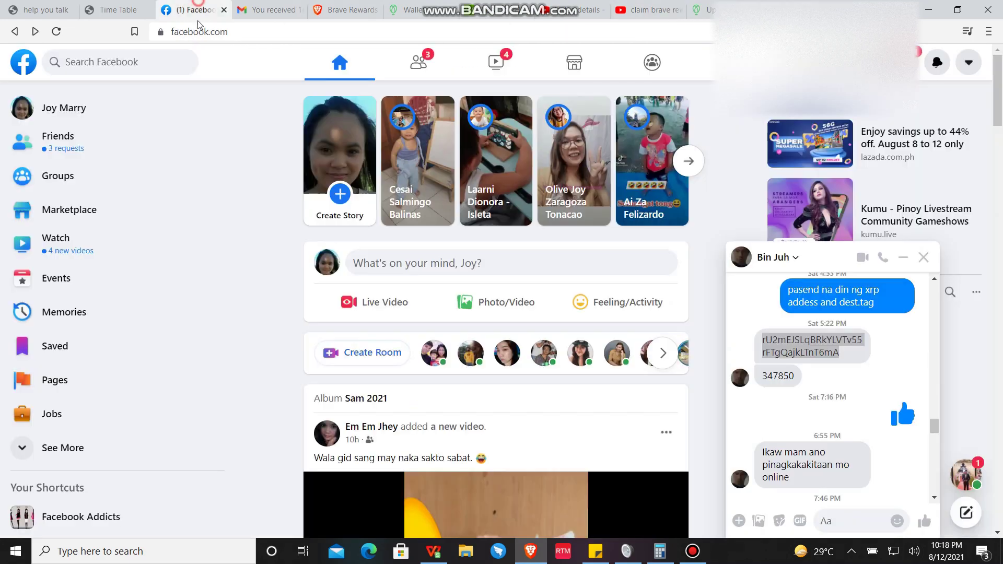
double_click(773, 375)
key(ctrl+c)
click(710, 10)
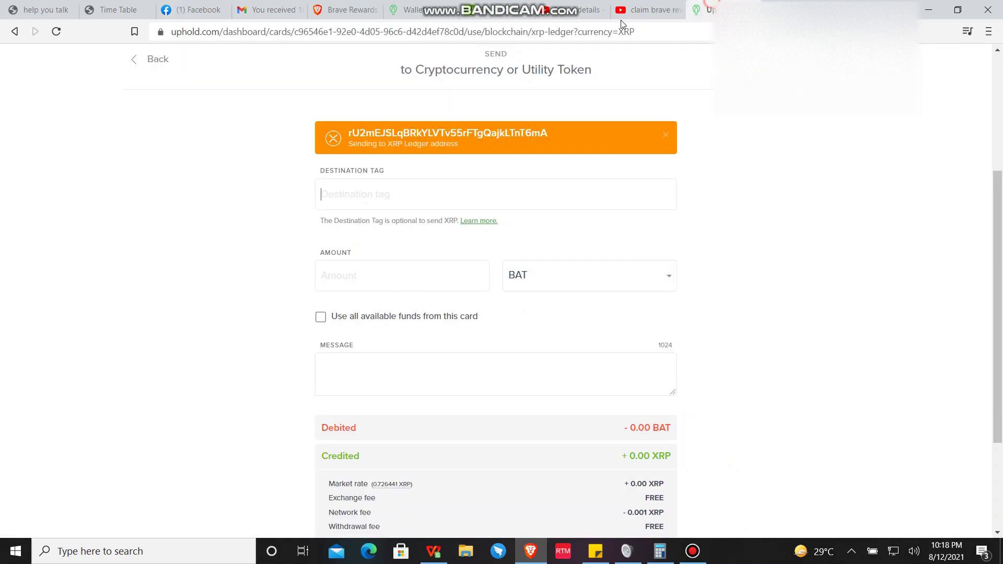
key(ctrl+v)
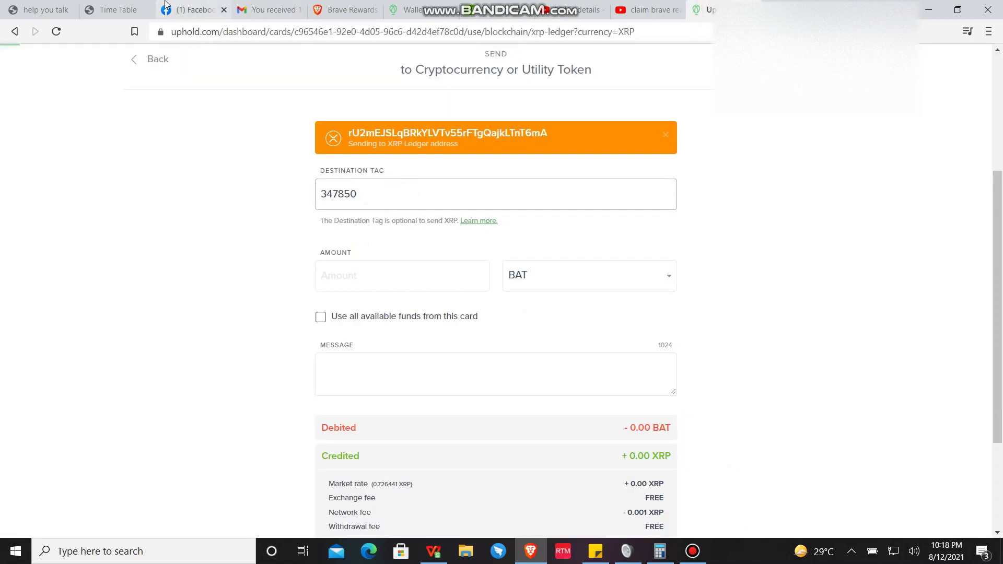
Check the spreadsheet and chat, then enter 44.65 BAT with the note 'from emjoy.' and submit for confirmation.
click(433, 552)
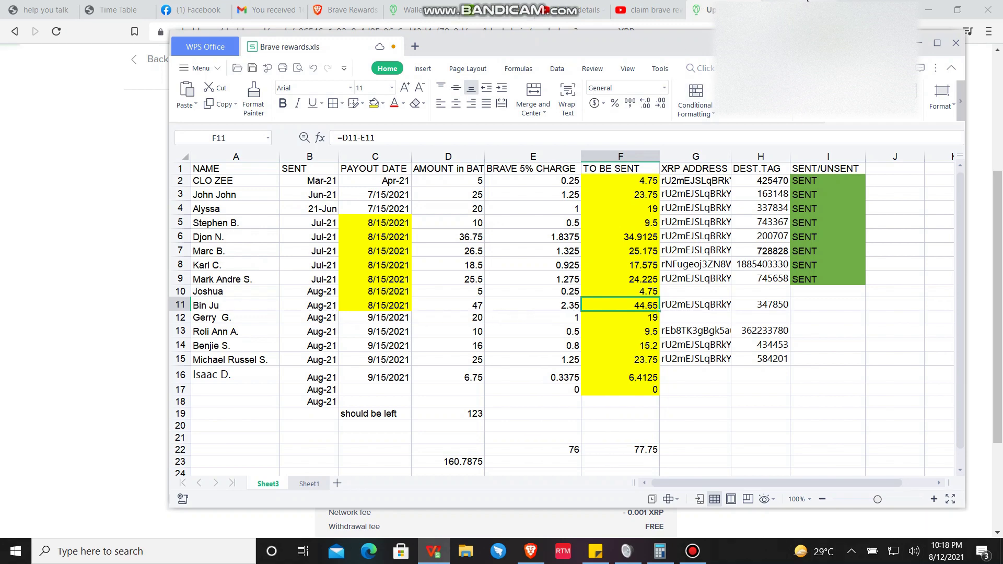
click(650, 8)
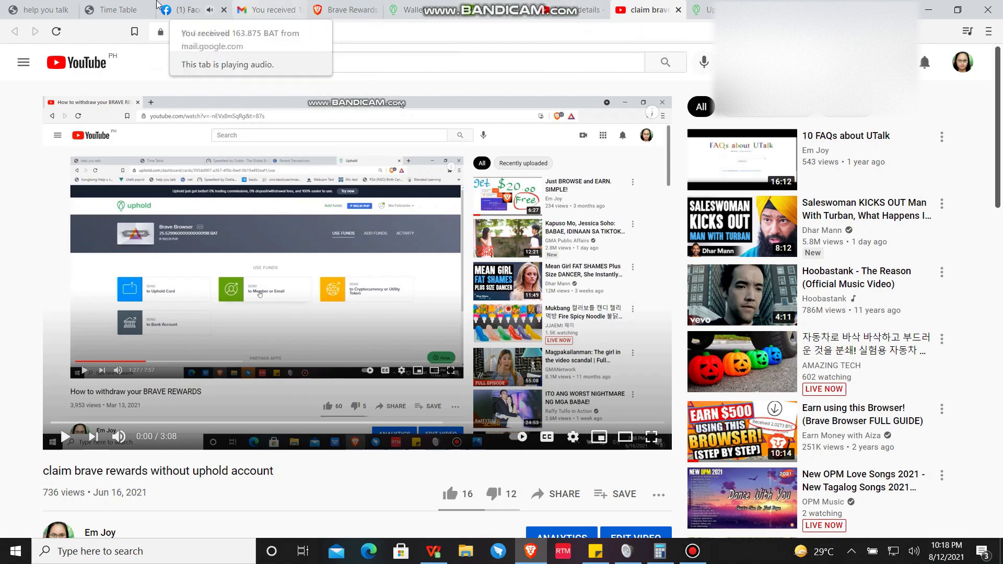
click(188, 10)
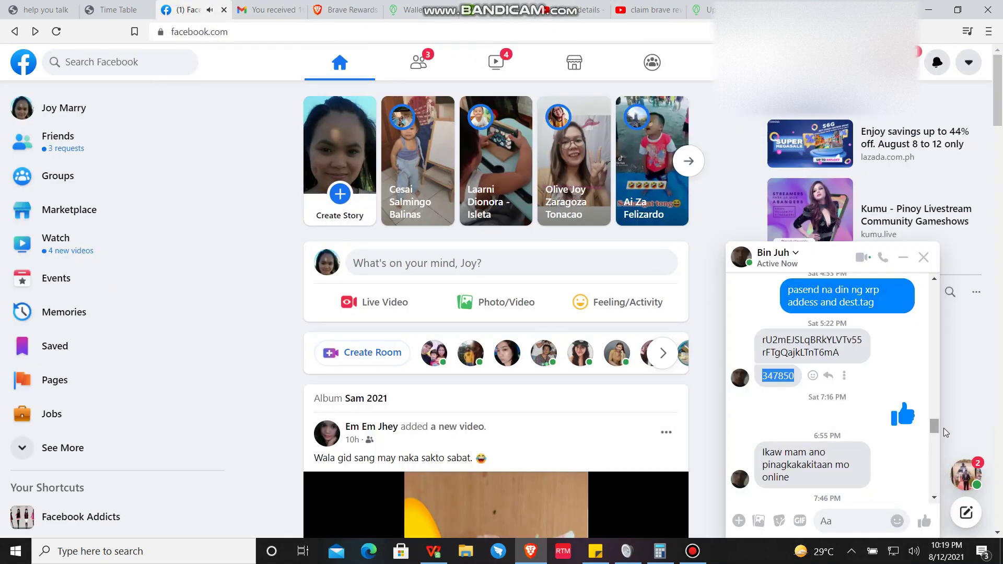
drag(936, 436, 937, 513)
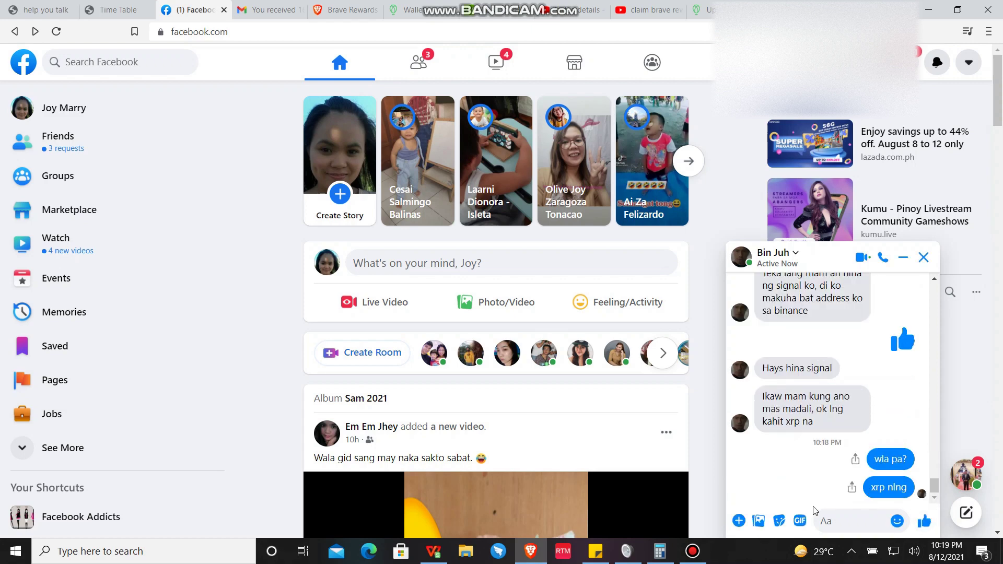
click(701, 10)
click(399, 262)
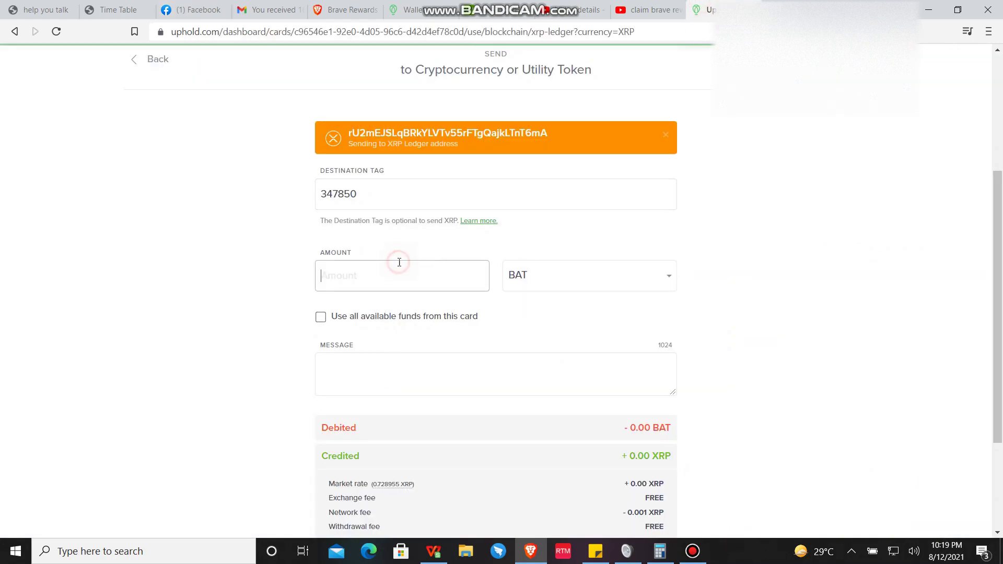
text(44.65)
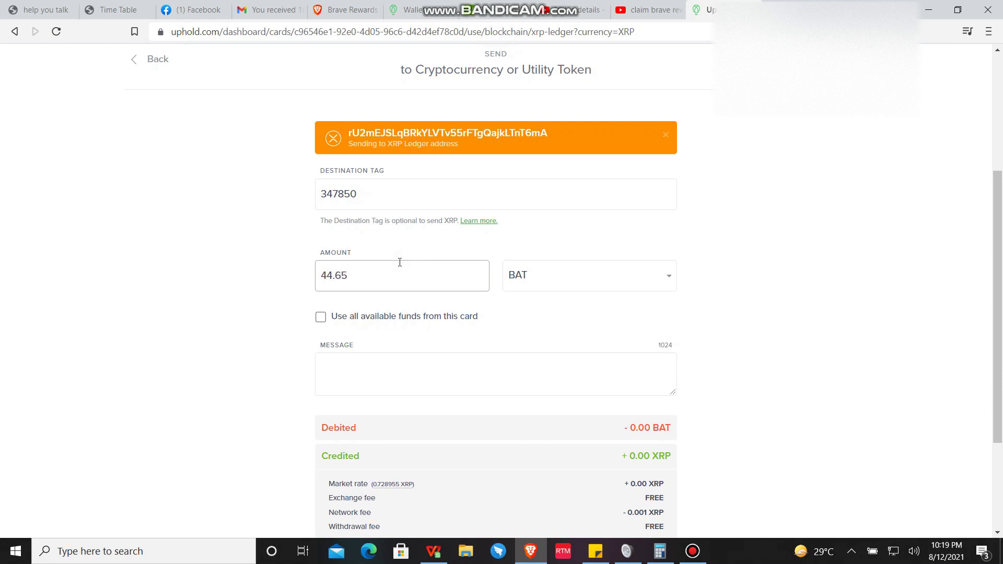
click(400, 372)
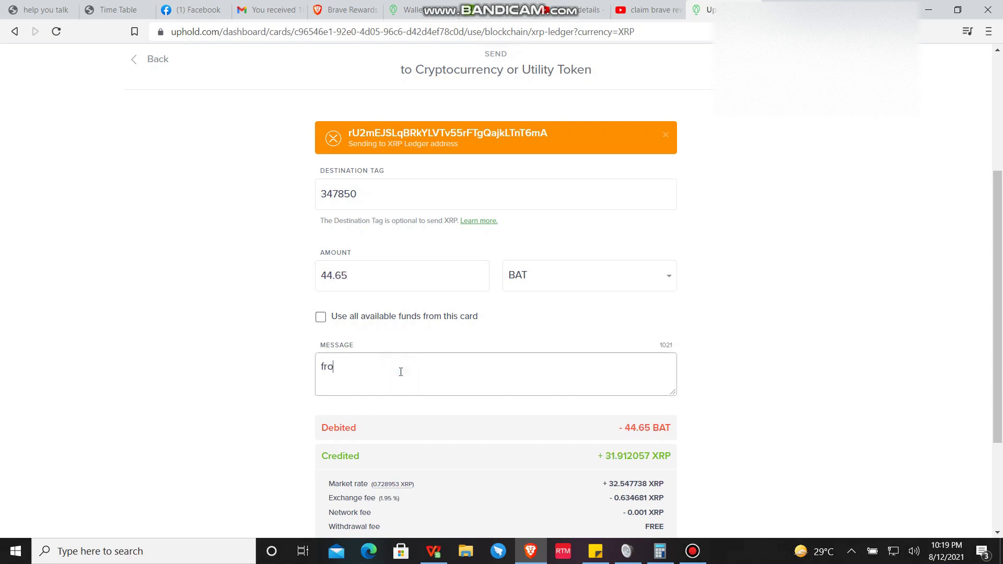
text(joy.)
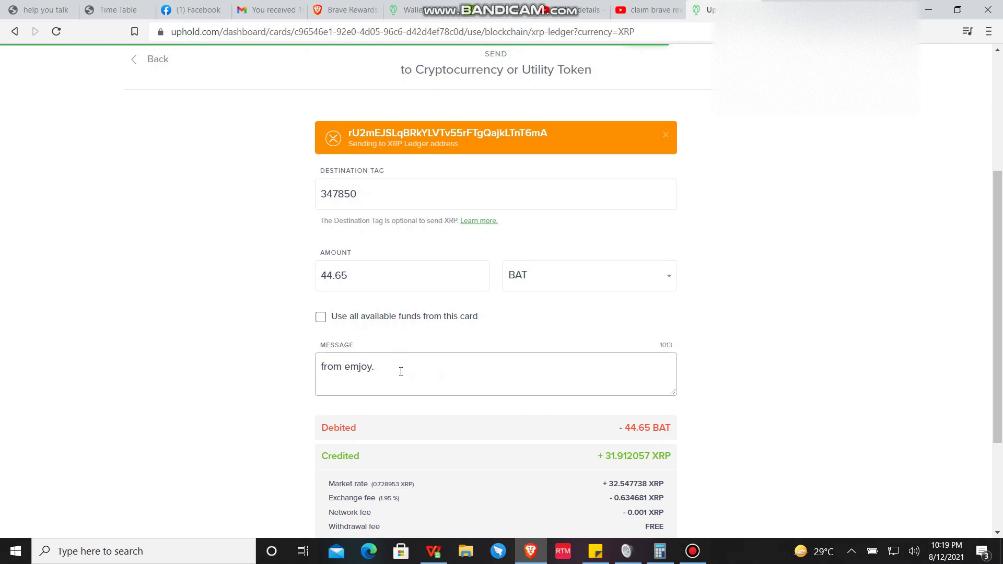
drag(998, 223, 1001, 297)
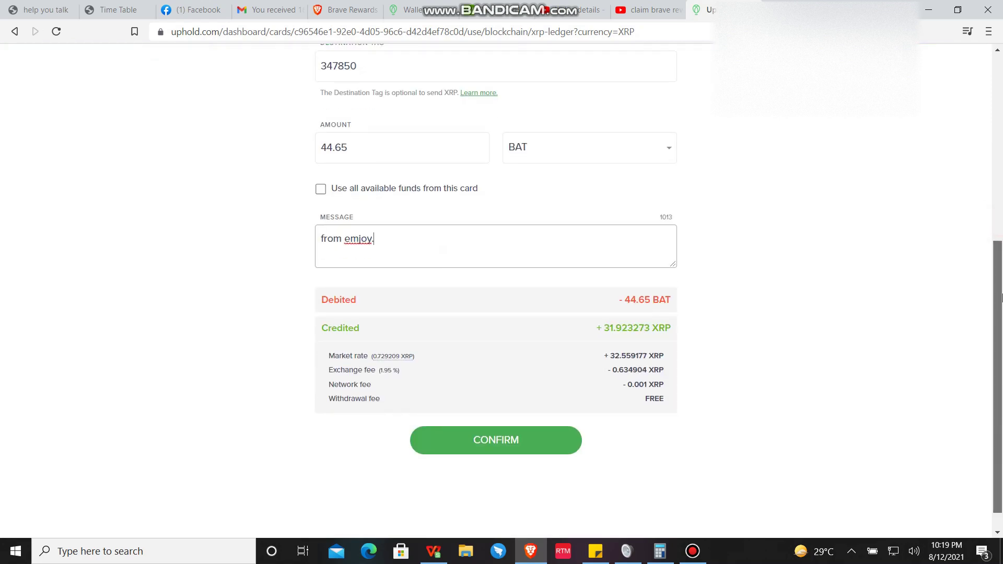
scroll(1001, 297, up, 3)
scroll(1001, 300, down, 2)
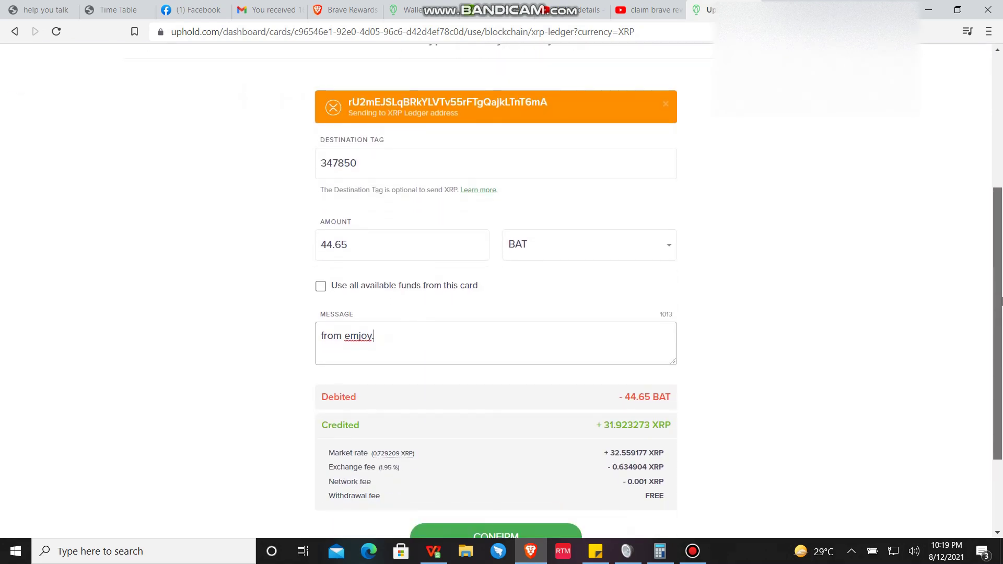
scroll(1001, 300, down, 2)
click(468, 458)
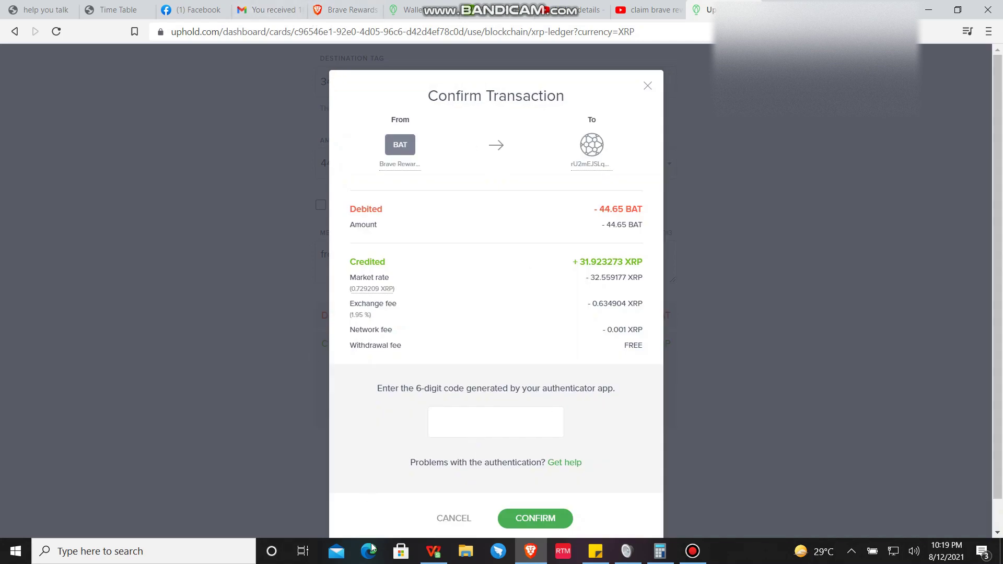
Verify I9's SENT status and the 44.65 amount in F11 on the spreadsheet.
click(433, 551)
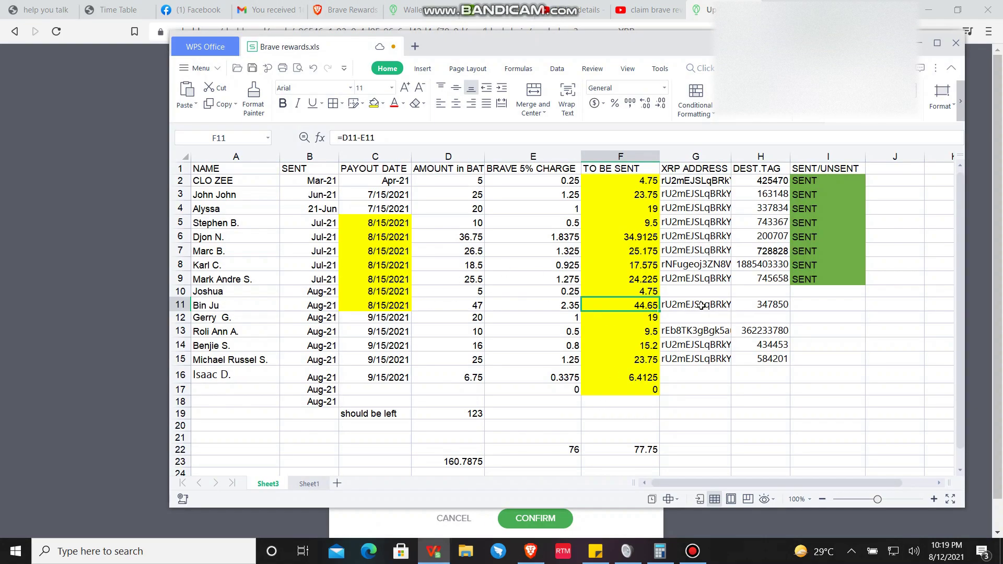
click(823, 272)
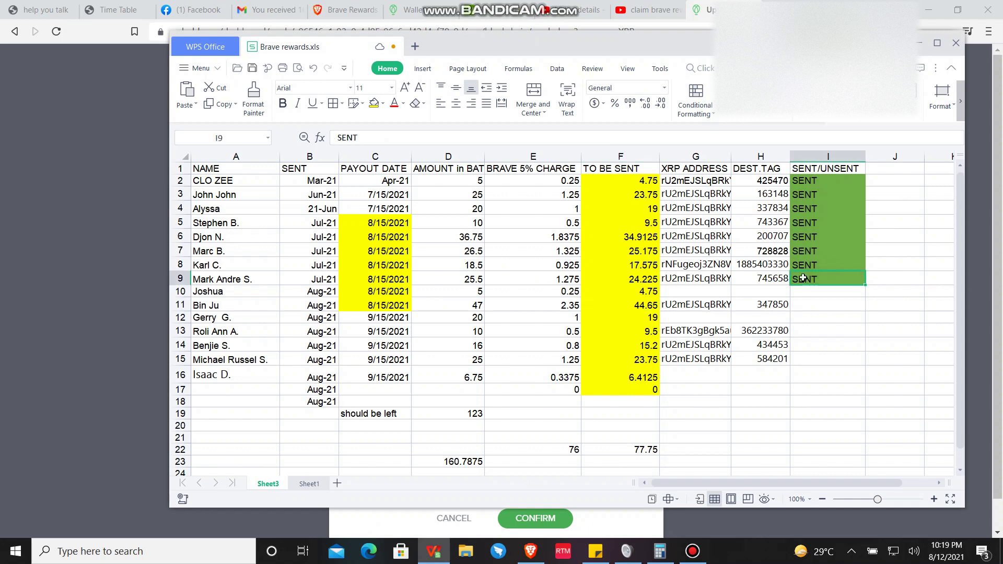
click(641, 304)
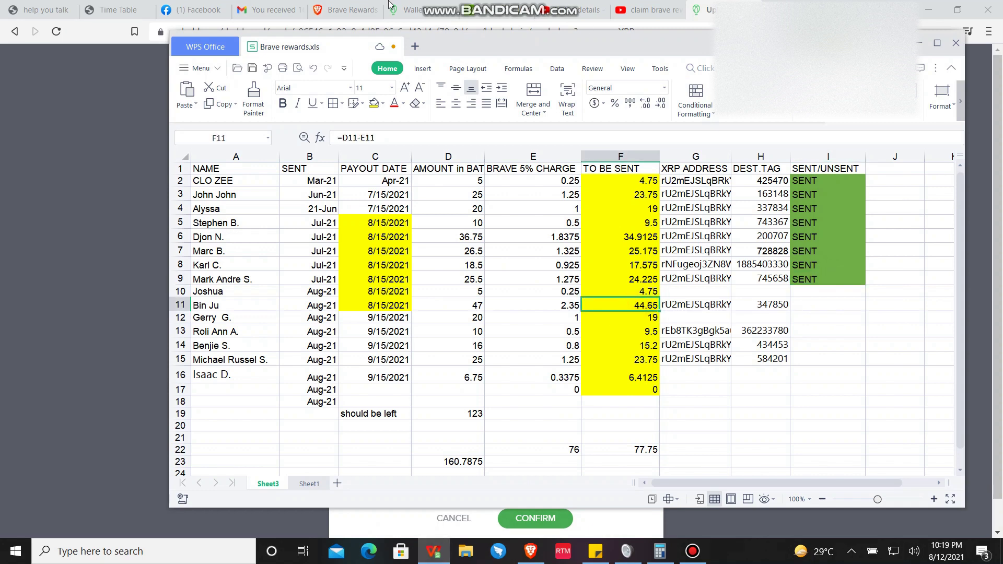
click(532, 553)
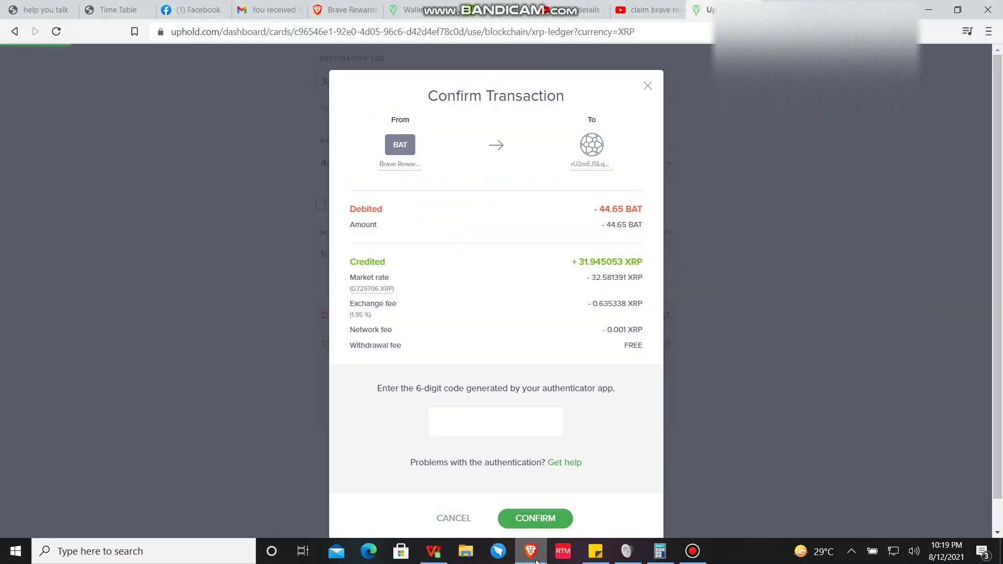
Enter the 6-digit authenticator code and approve the 44.65 BAT transfer.
click(485, 421)
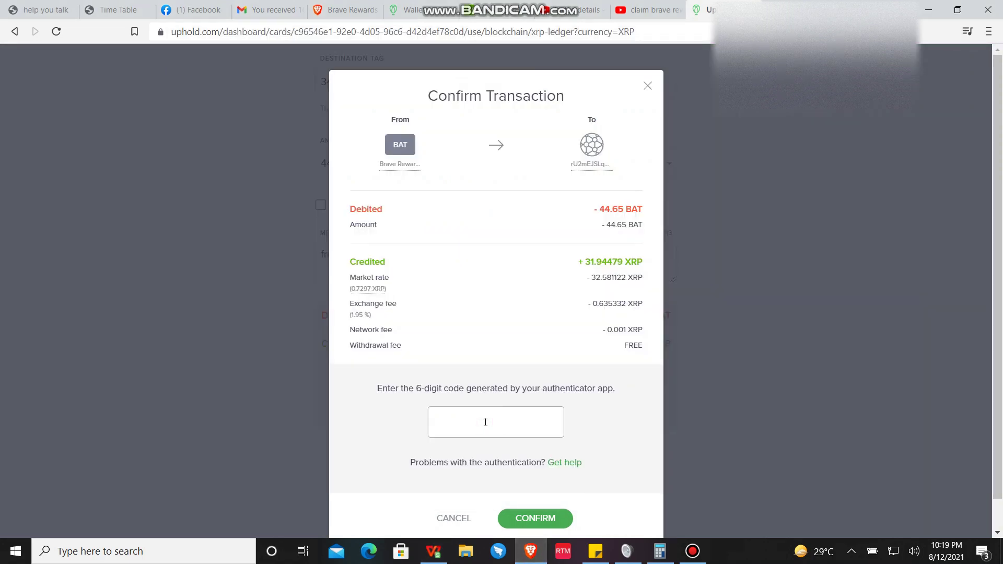
click(503, 428)
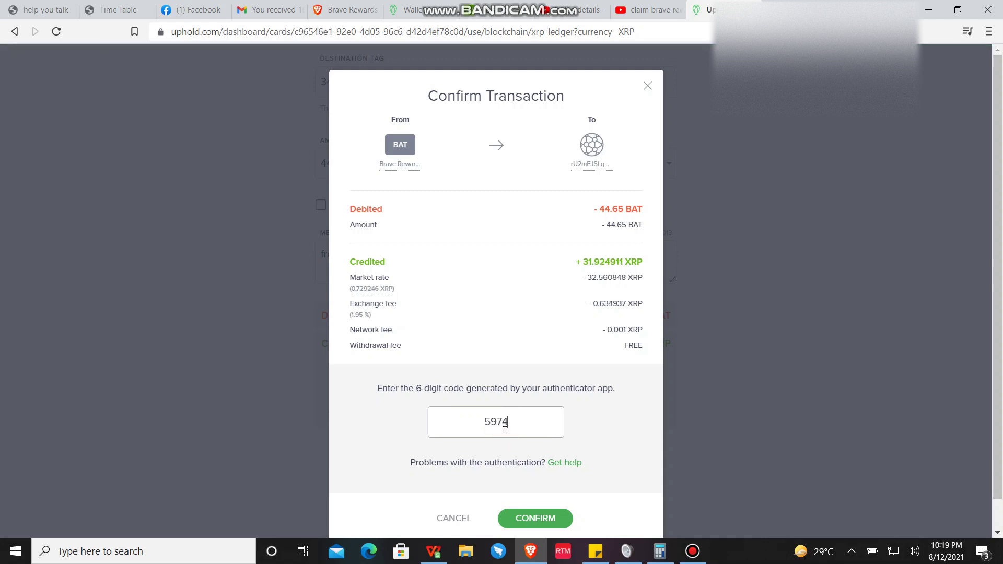
click(531, 523)
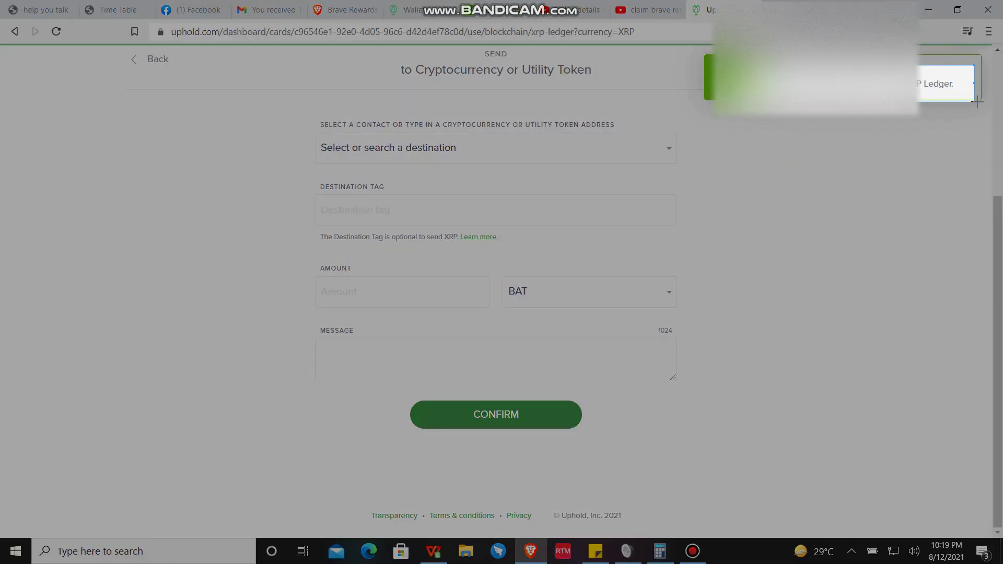
drag(925, 79, 985, 118)
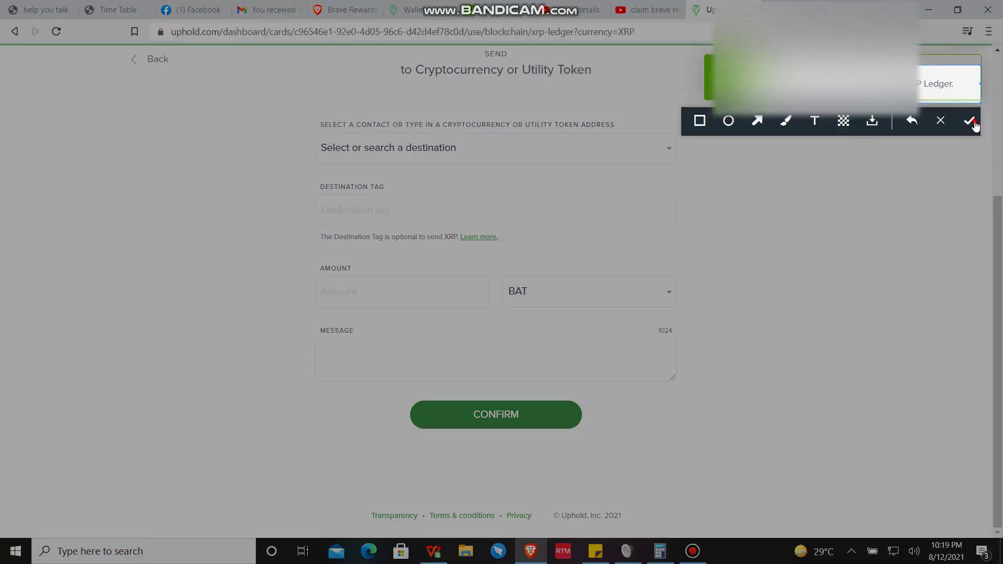
key(ctrl+c)
click(191, 9)
click(834, 511)
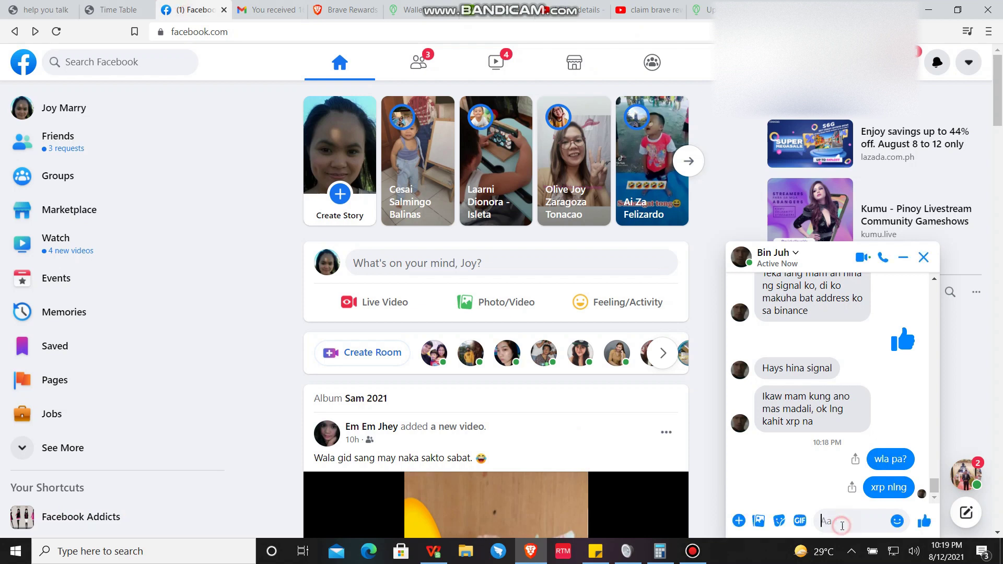
key(ctrl+v)
key(Return)
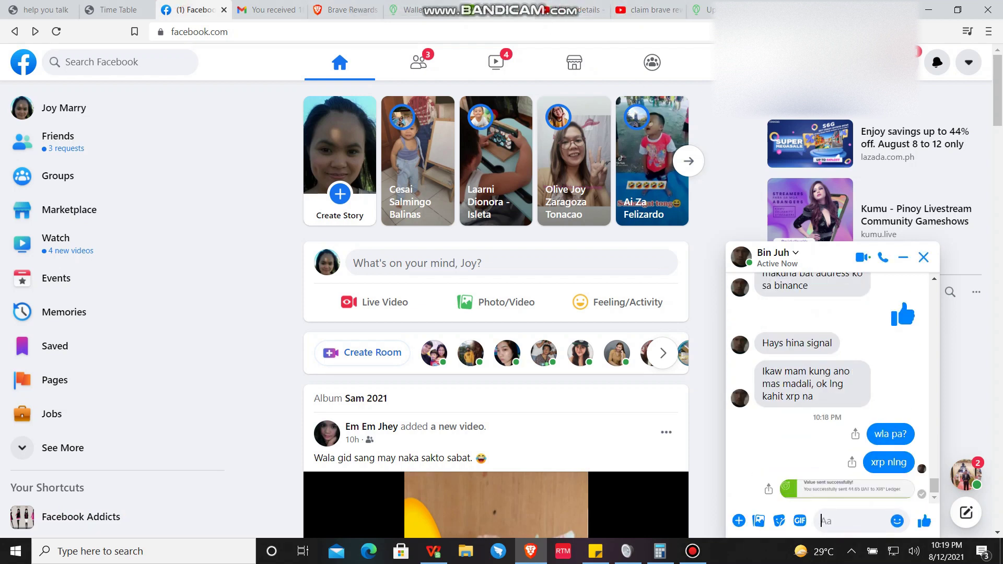
View the completed transaction's details in Uphold and close them.
click(709, 10)
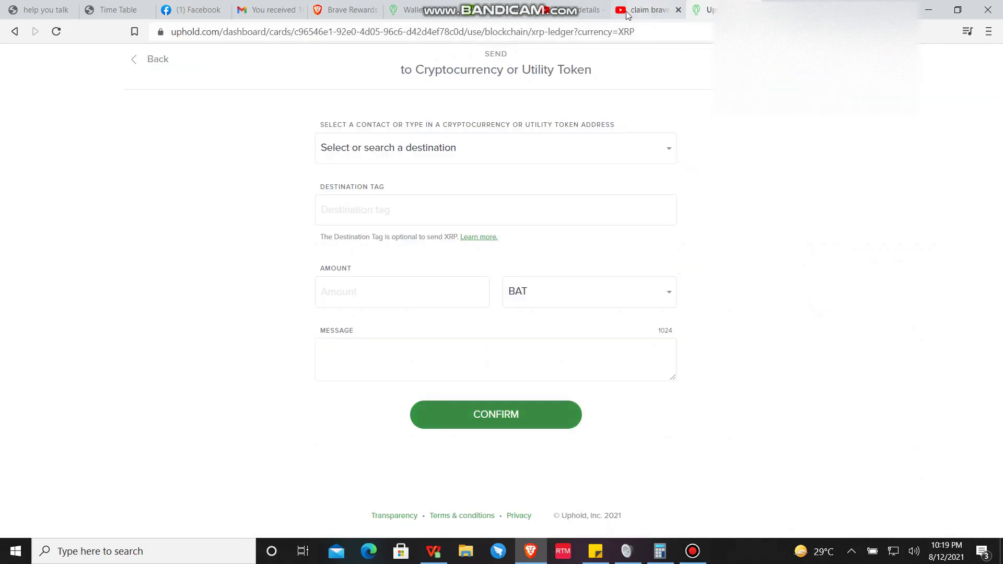
click(407, 9)
click(400, 9)
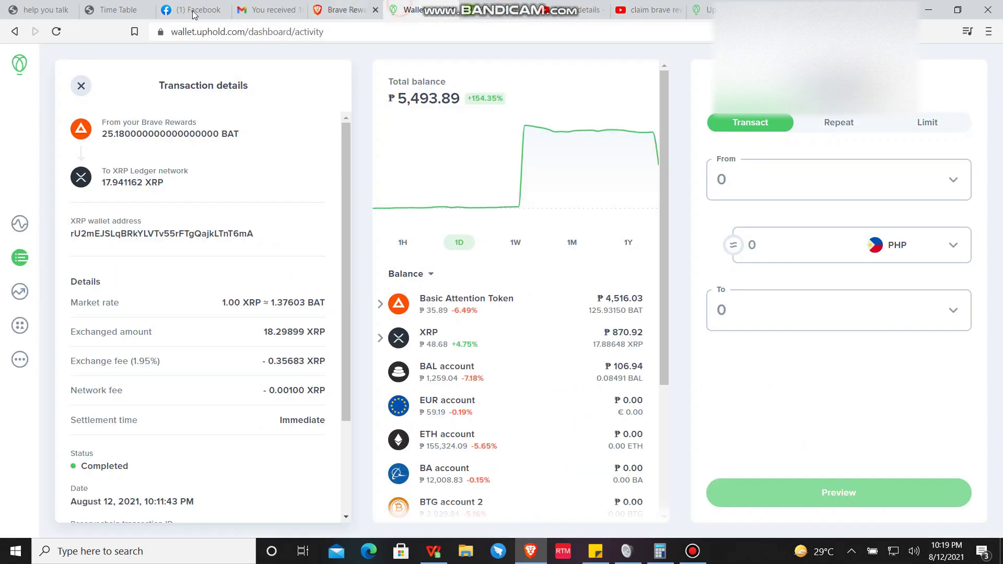
click(14, 34)
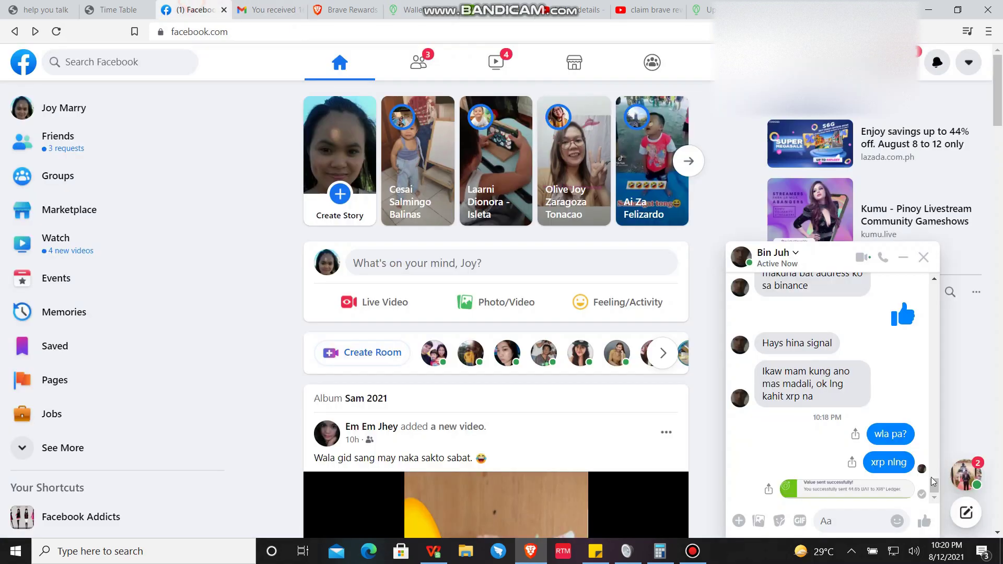
click(961, 484)
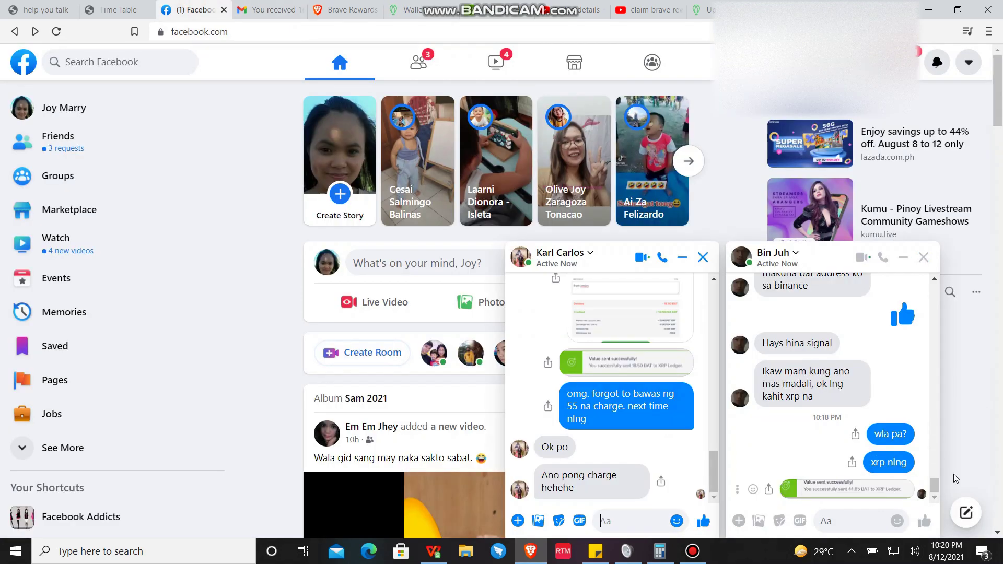
click(621, 520)
text(charge by brave..f)
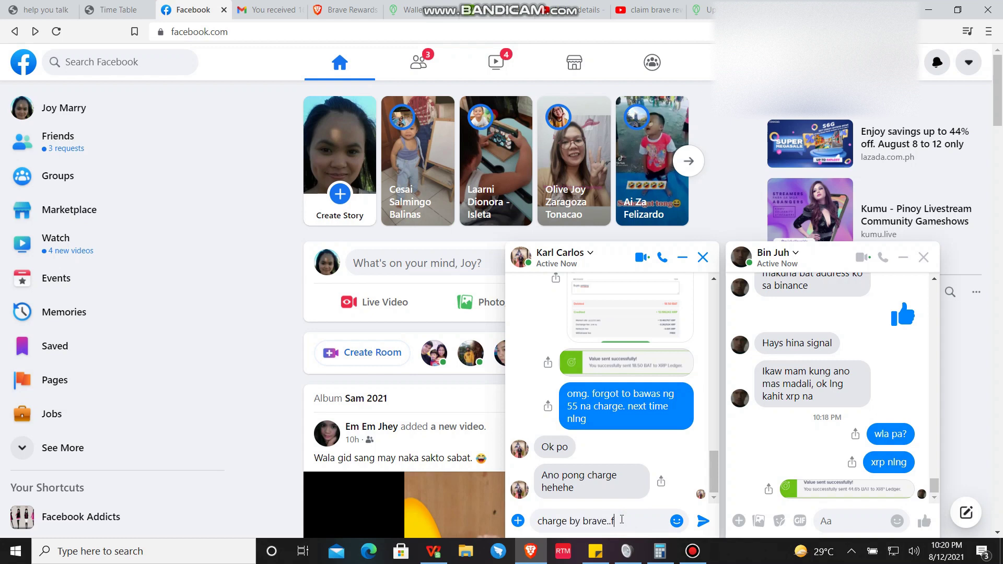
text(m creator)
text(s page)
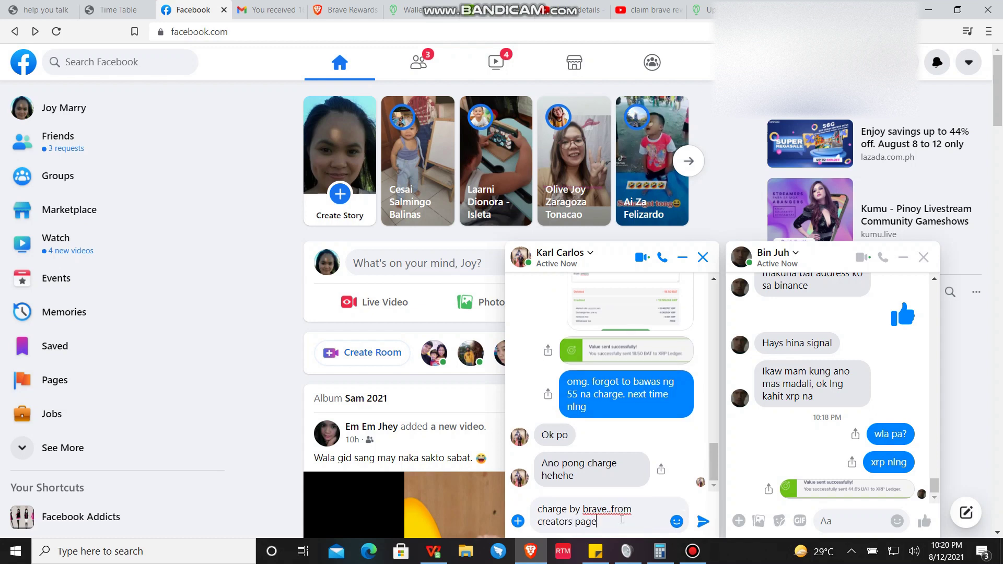
key(Return)
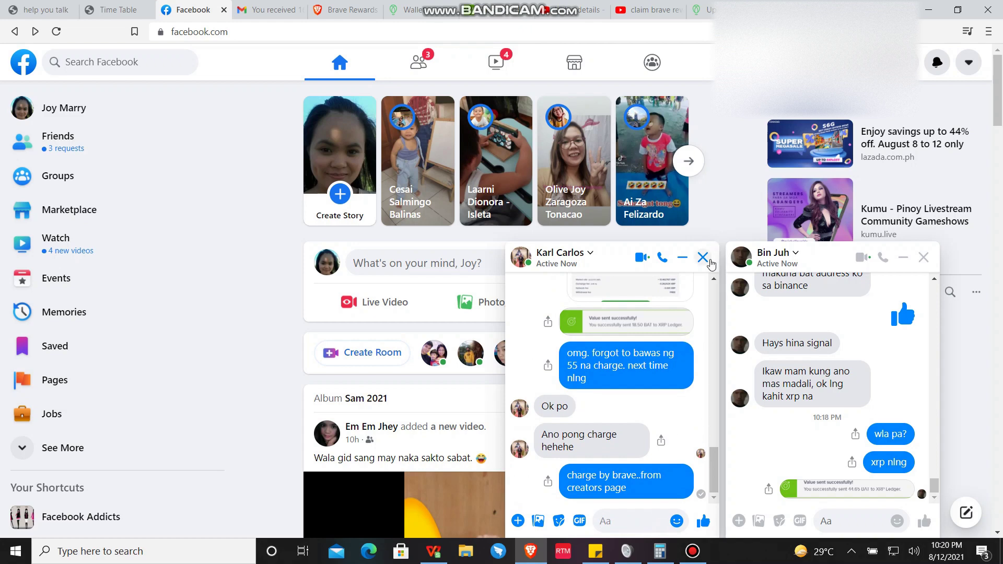
click(703, 258)
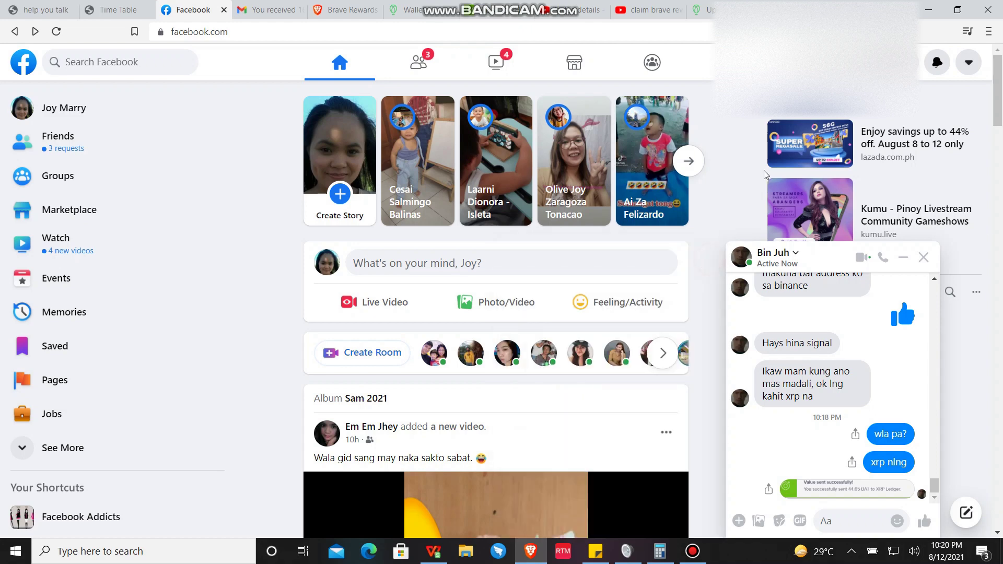
key(ctrl+Tab)
key(ctrl+Tab)
key(ctrl+Tab)
key(ctrl+Tab)
key(ctrl+Tab)
click(193, 10)
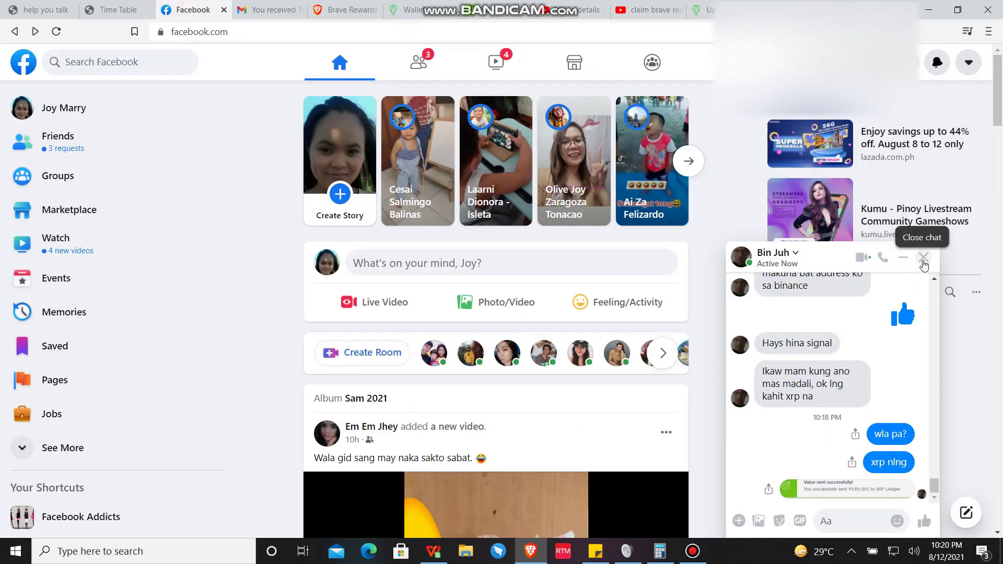
click(842, 522)
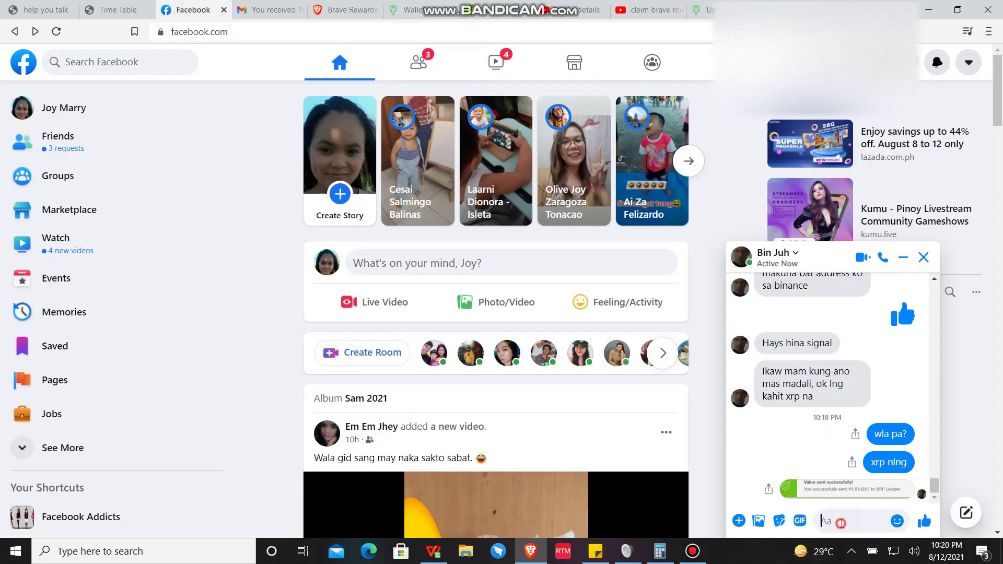
text(recvsd?)
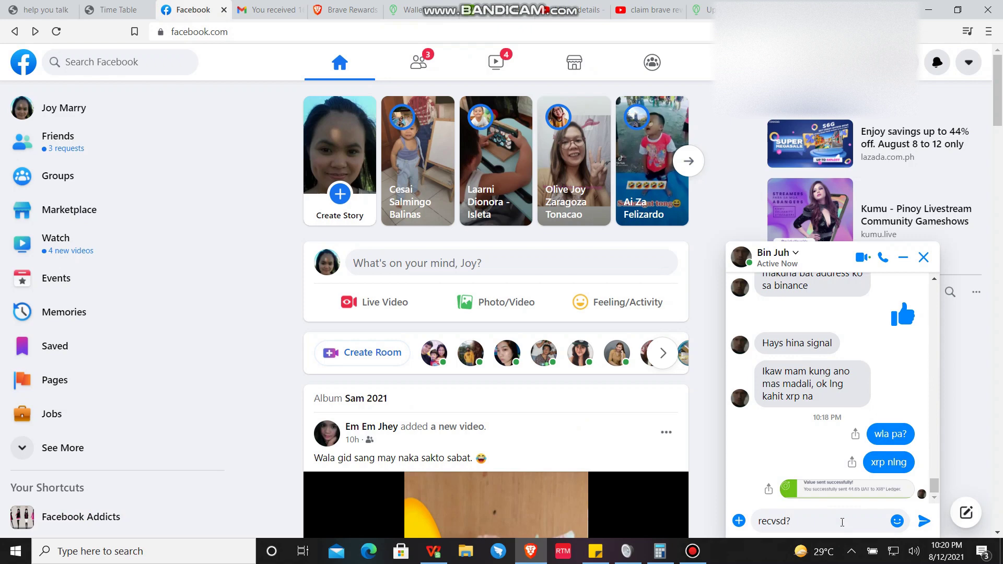
key(BackSpace)
text(d?)
key(Return)
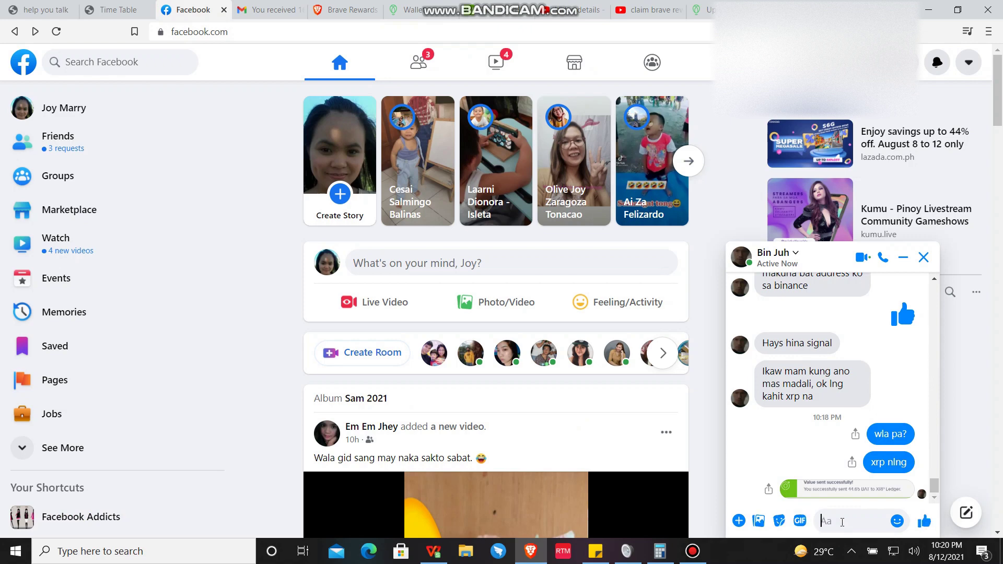
click(433, 552)
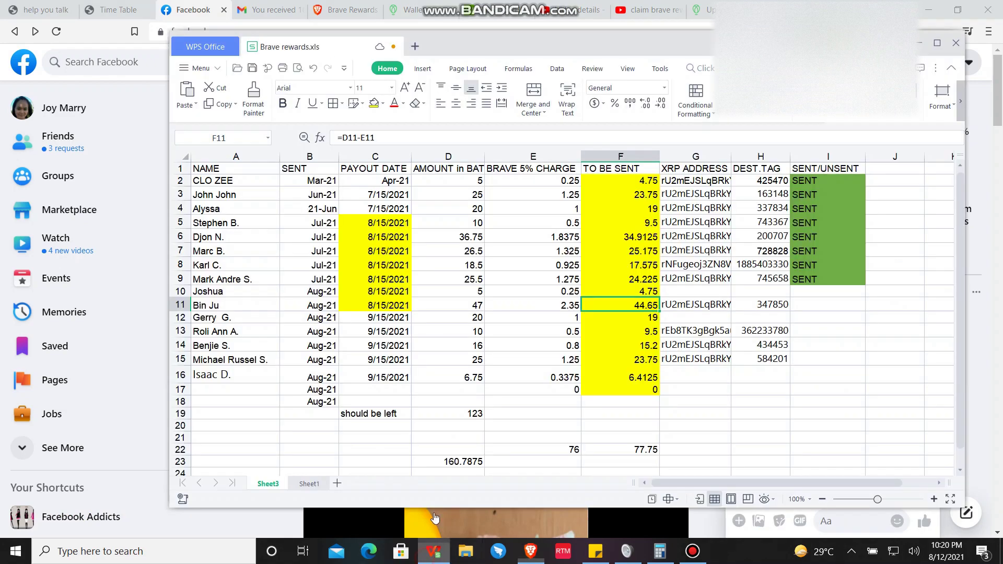
click(180, 305)
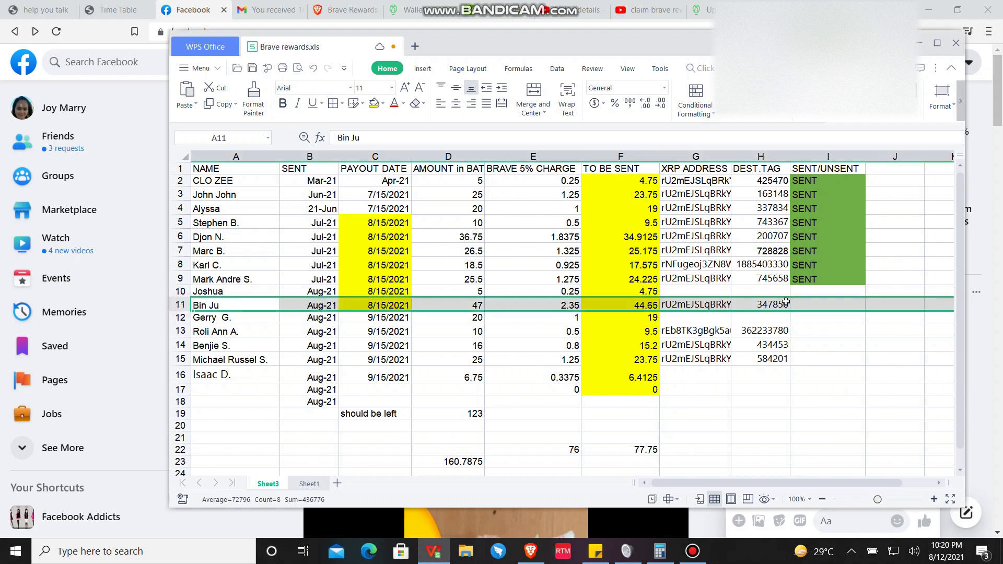
click(835, 279)
ctrl+click(827, 303)
key(ctrl+v)
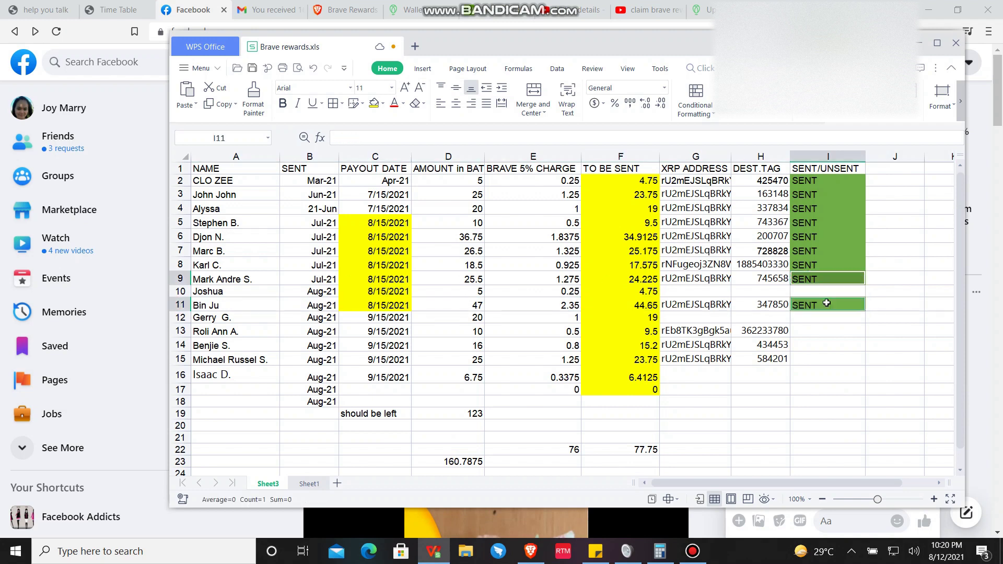
click(181, 305)
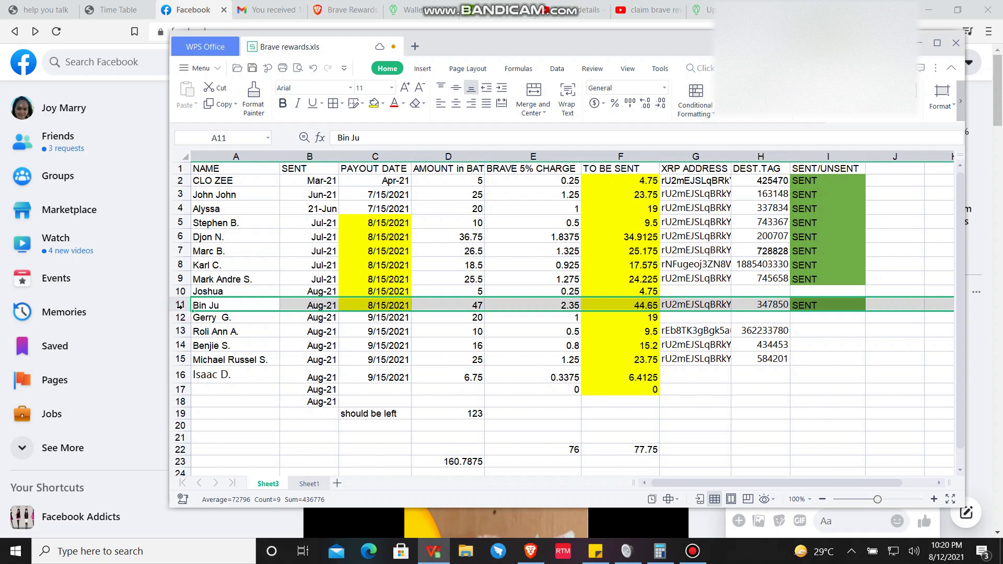
drag(210, 322, 422, 380)
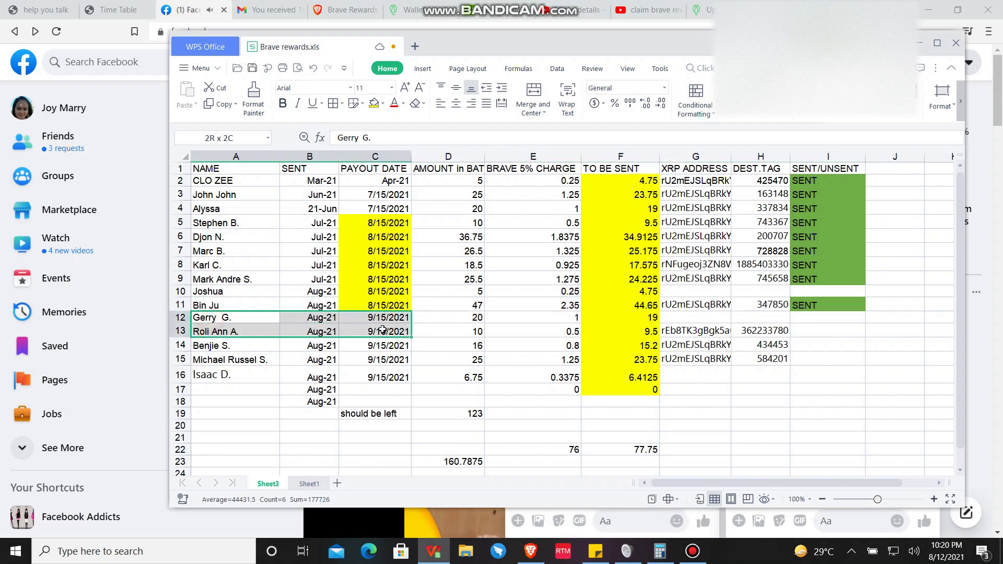
click(283, 7)
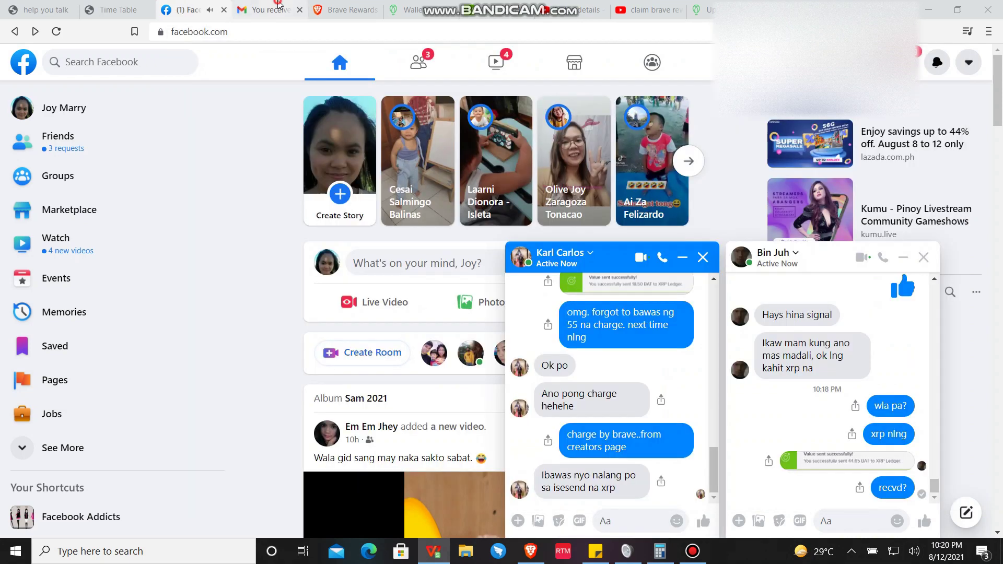
click(232, 6)
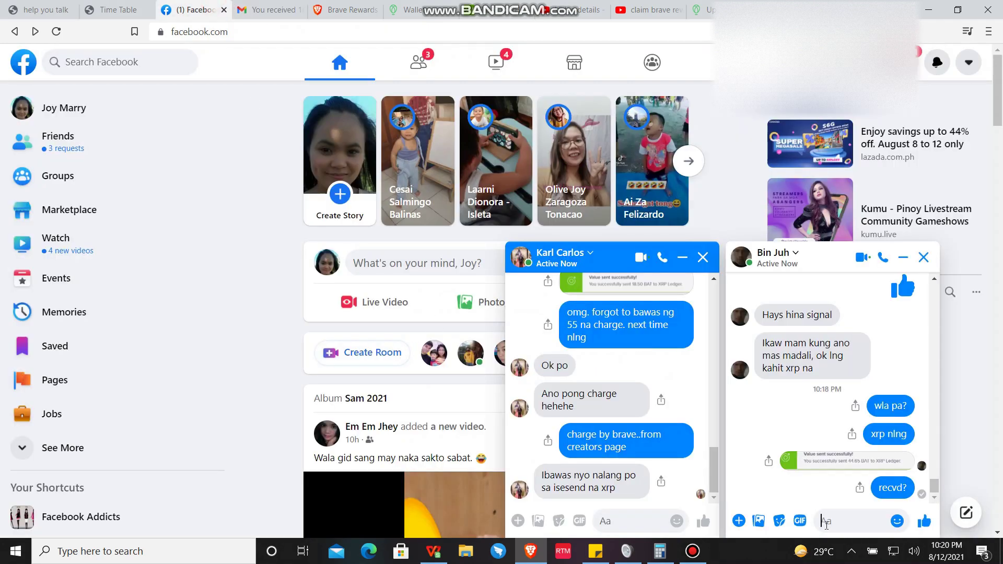
click(630, 524)
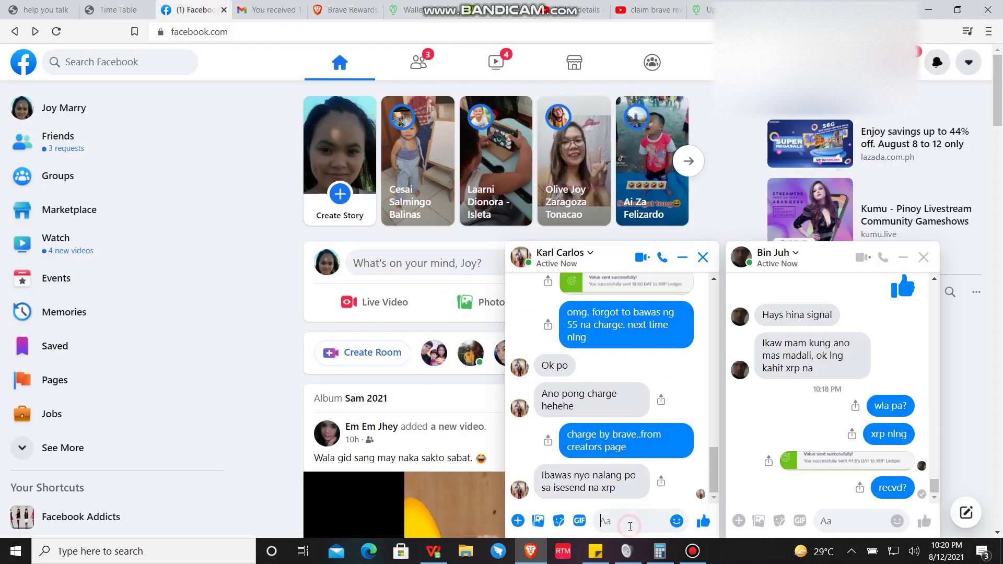
text(nase)
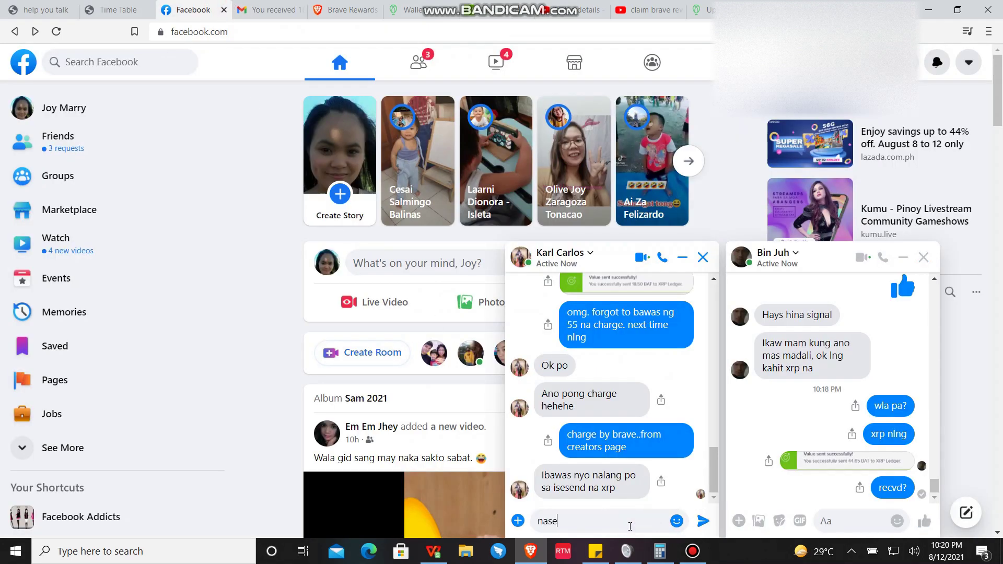
text(nd ko na po)
key(Return)
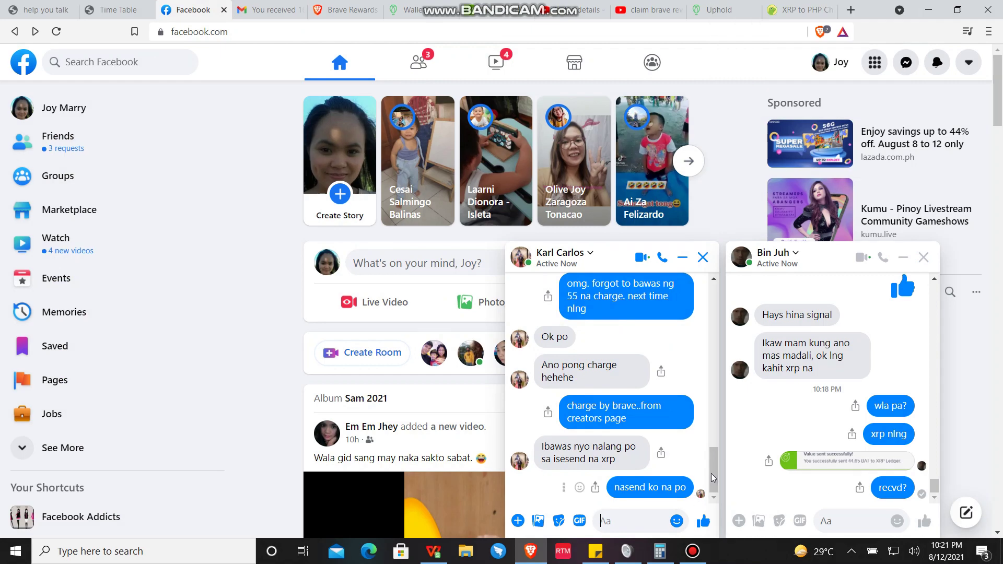
mouse_move(711, 471)
mouse_down()
mouse_move(712, 423)
mouse_move(718, 485)
mouse_up()
text(pa check)
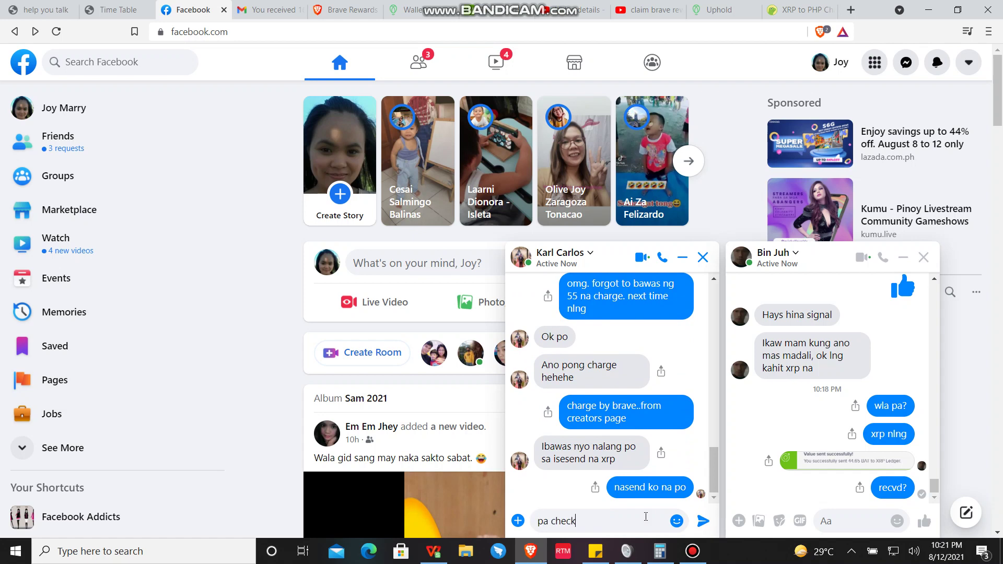
key(Return)
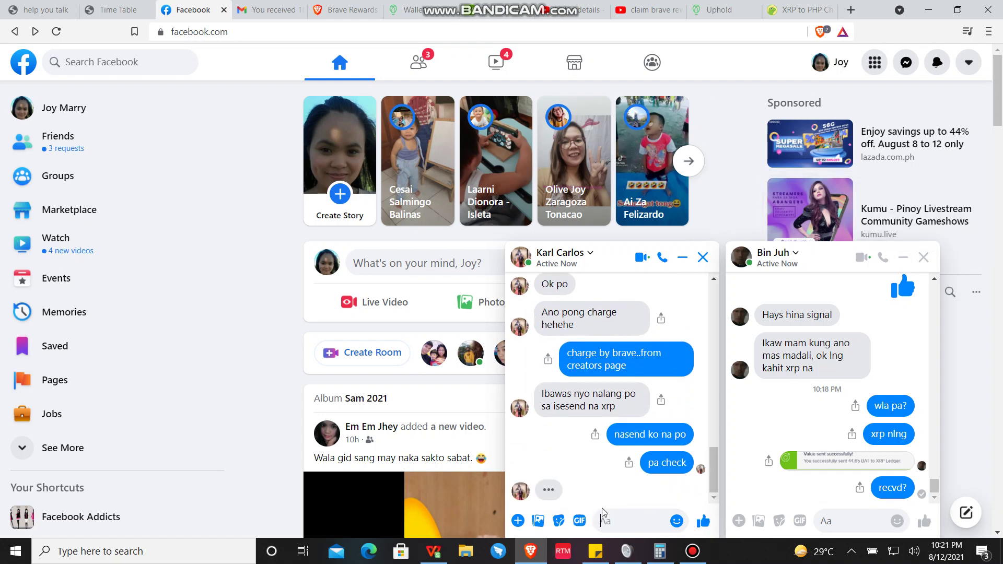
Minimise both Messenger chats and return to the rewards spreadsheet at cell H9.
click(682, 258)
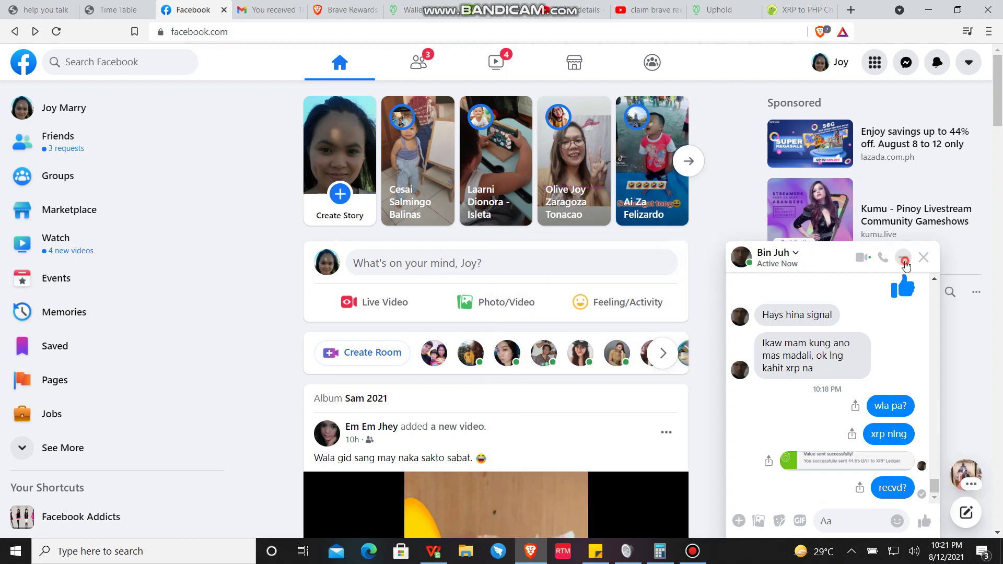
click(903, 258)
click(434, 551)
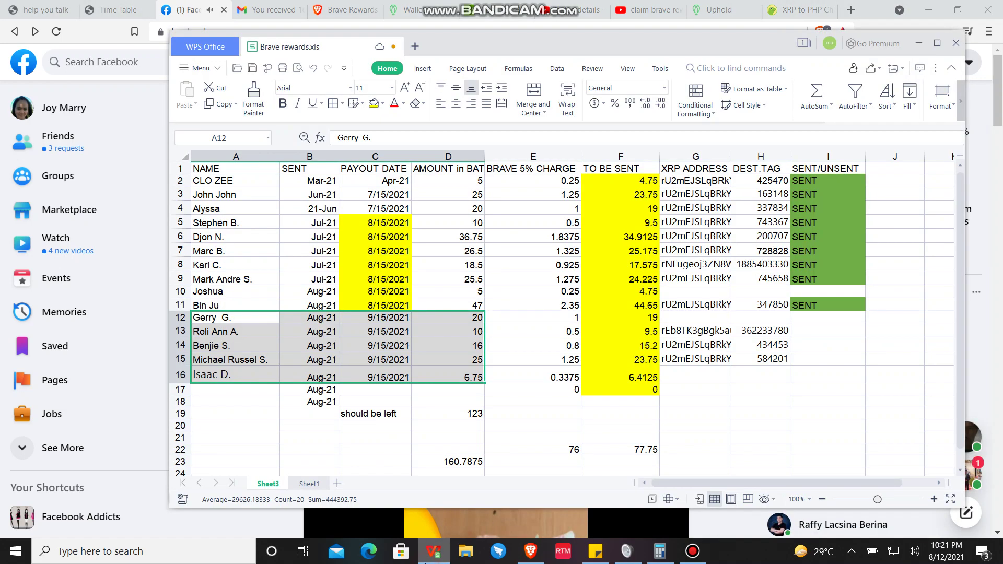
click(788, 279)
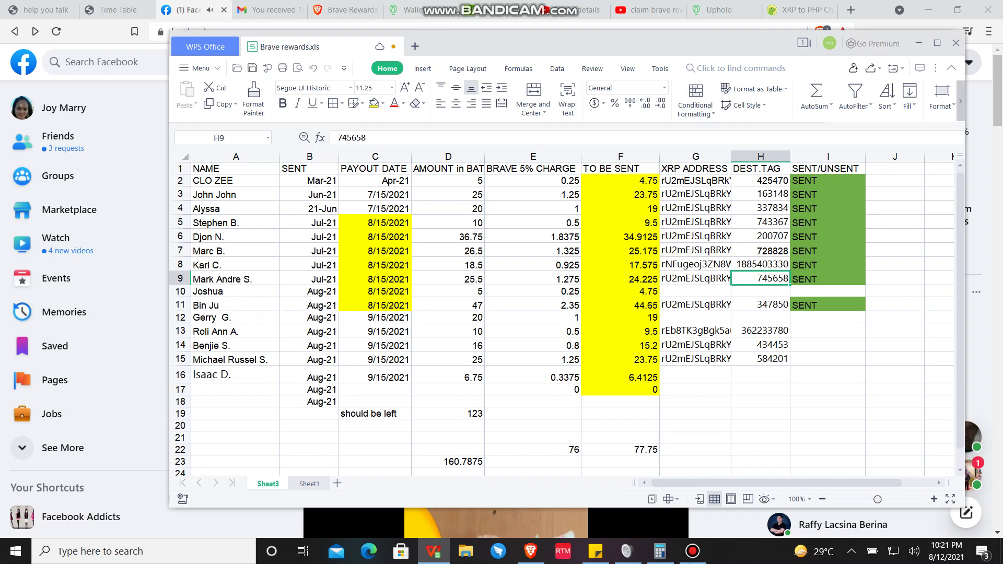
click(695, 553)
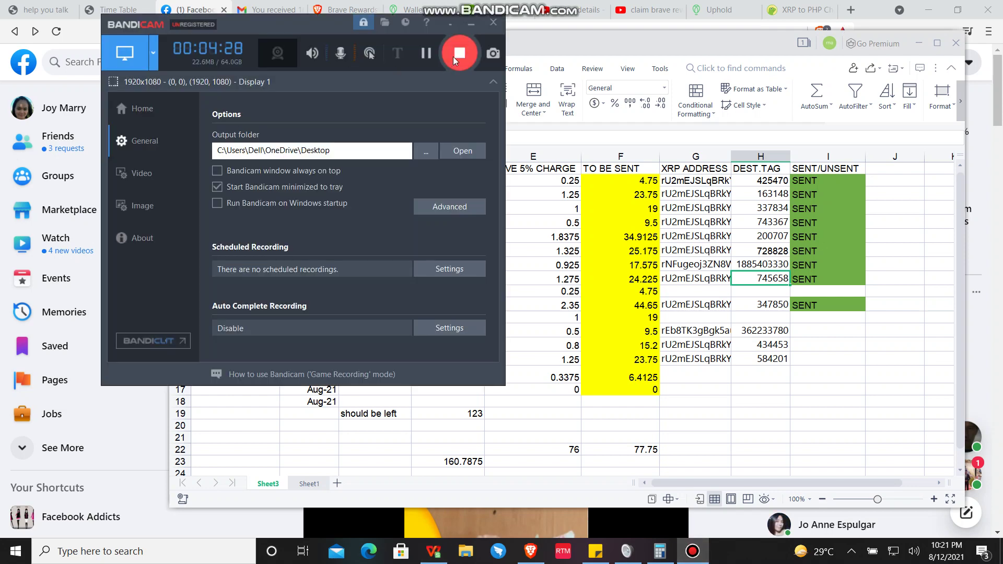